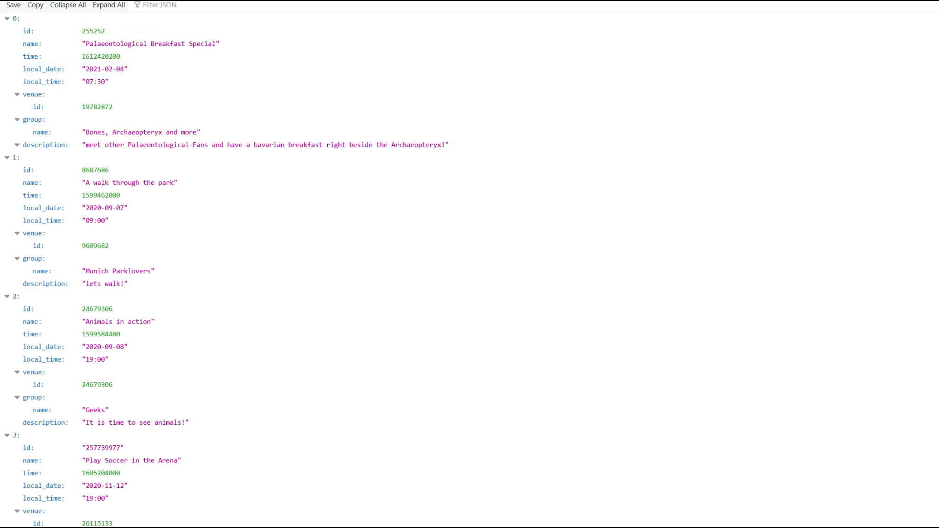
Switch to the scheduled events overview, open the details of "A walk through the park", and review the event page.
key("ctrl+Tab")
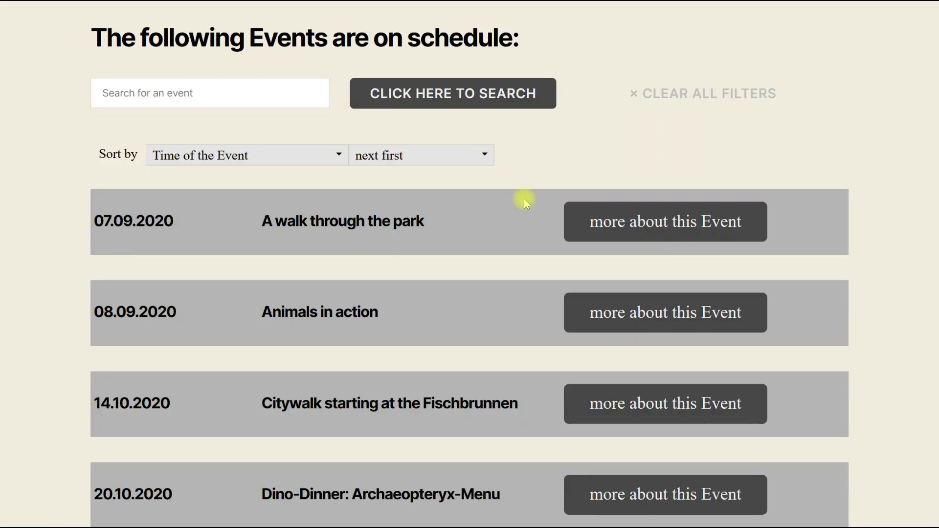
left_click(602, 233)
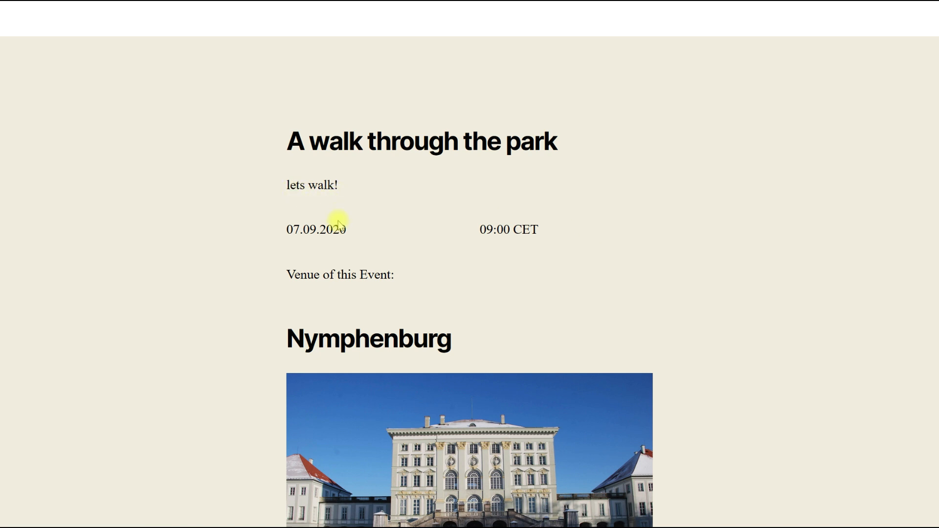
scroll(338, 224, "down", 4)
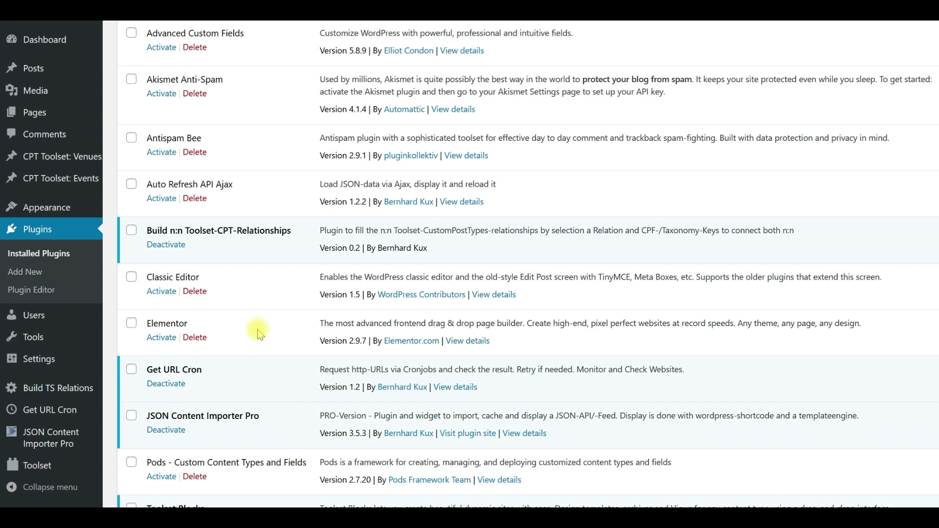
Look through the installed plugins list and the venue JSON data.
scroll(258, 332, "down", 3)
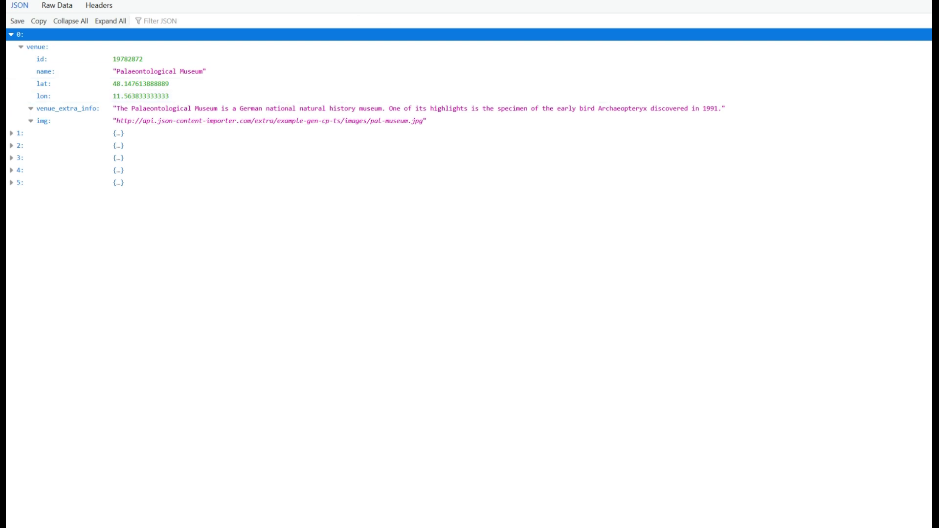
key("ctrl+Tab")
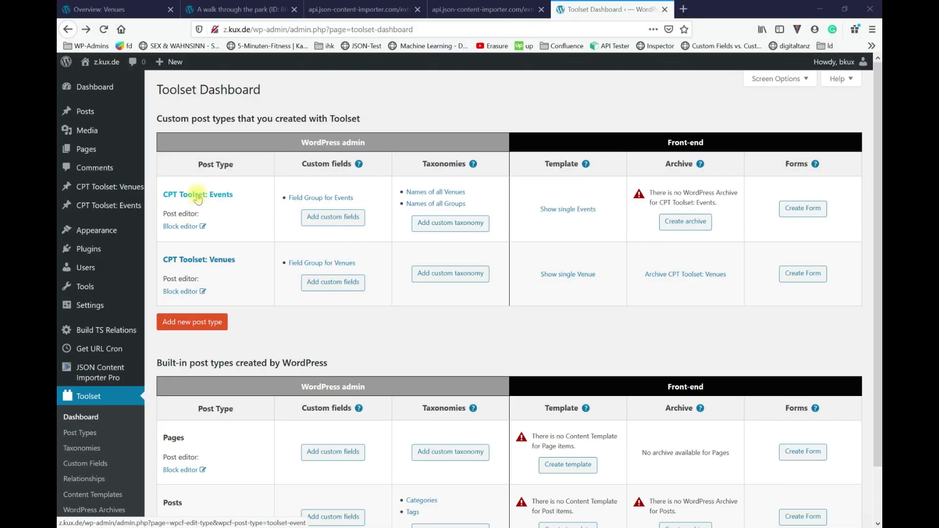
Review the CPT Toolset: Events post type settings and the Local Time field in the Field Group for Events.
left_click(198, 195)
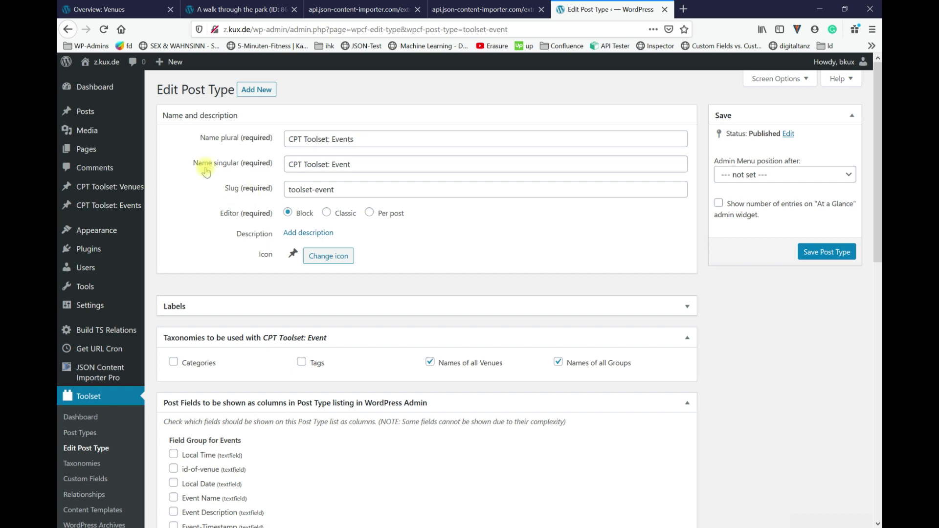
left_click(63, 30)
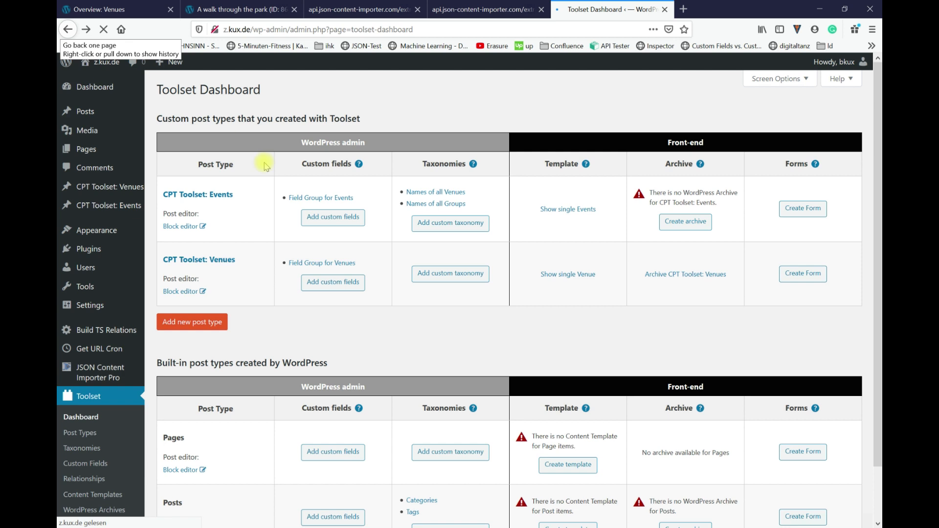
left_click(314, 199)
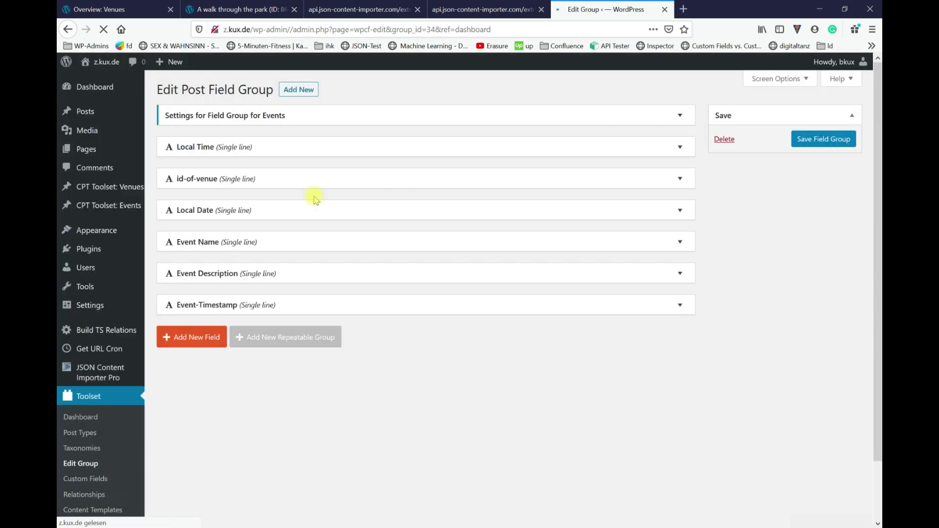
left_click(191, 146)
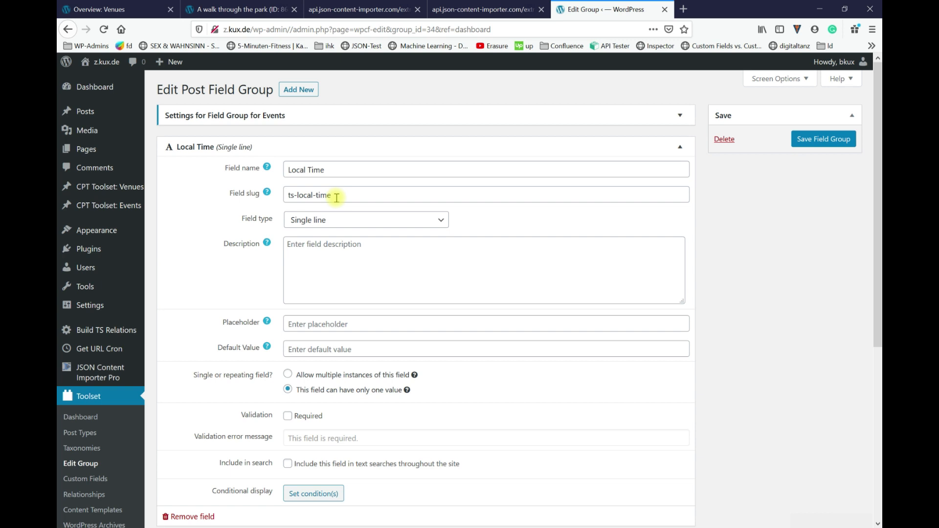
left_click(190, 146)
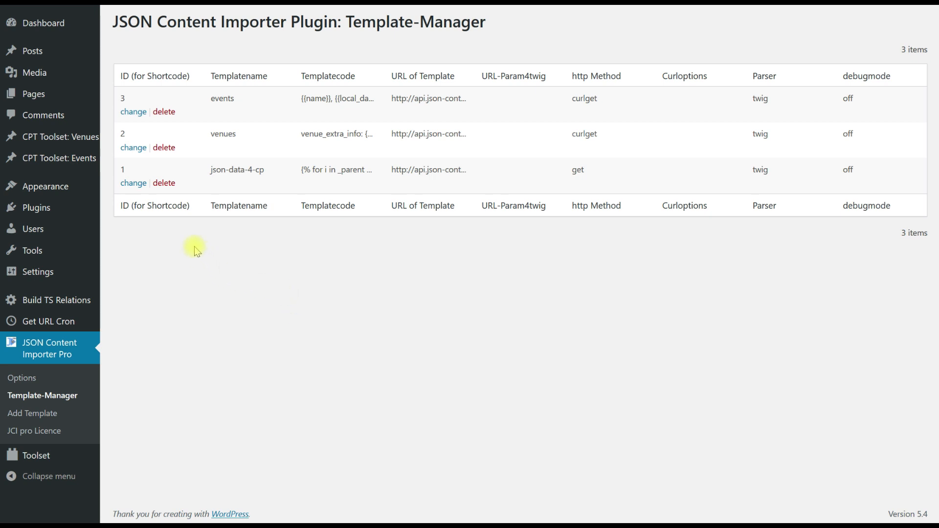
Open the json-data-4-cp template for editing, review its code and URL settings, and save it.
left_click(137, 184)
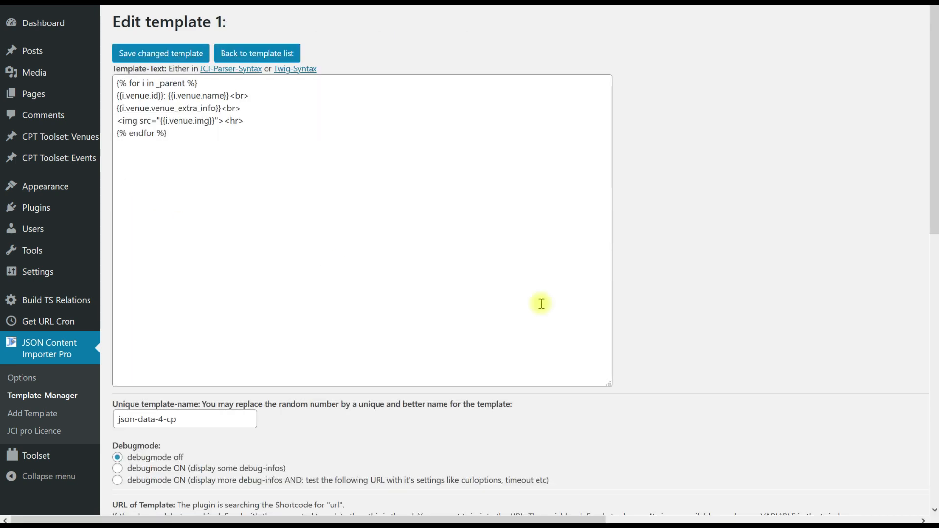
scroll(541, 304, "down", 5)
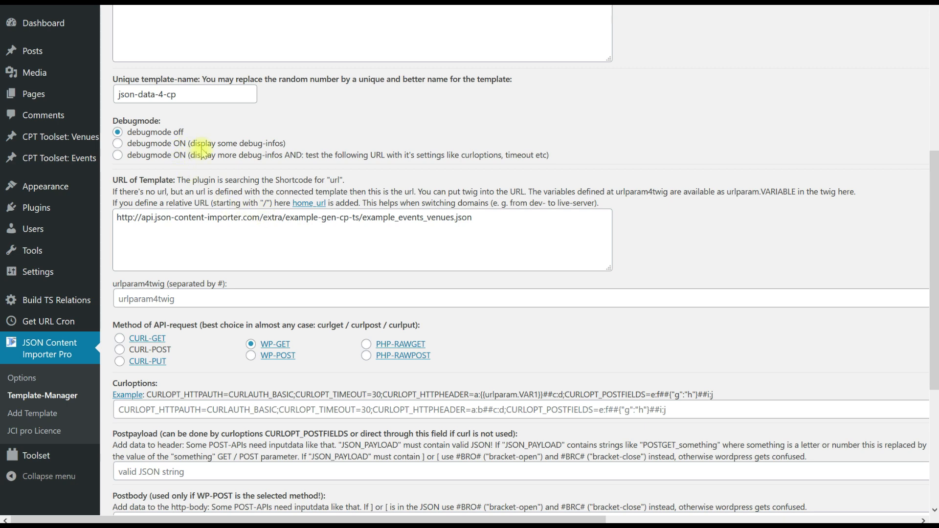
scroll(201, 146, "up", 7)
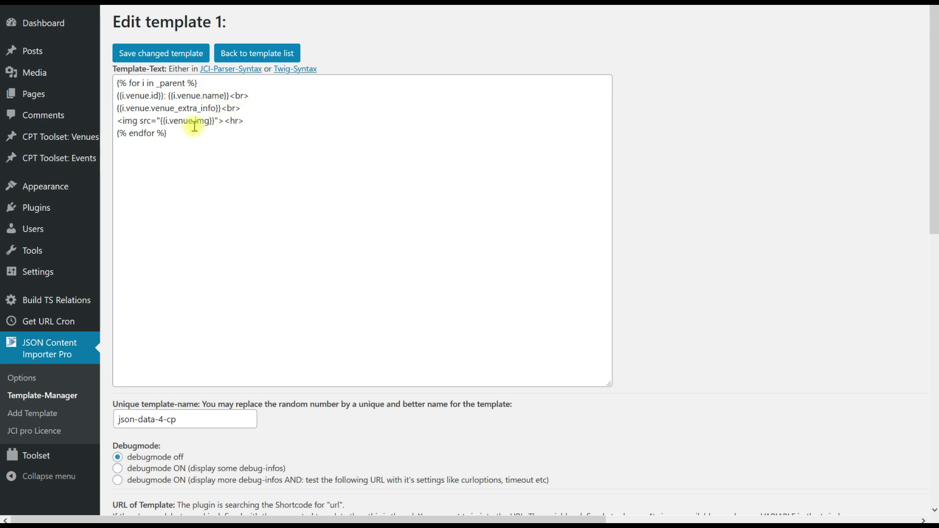
left_click(169, 61)
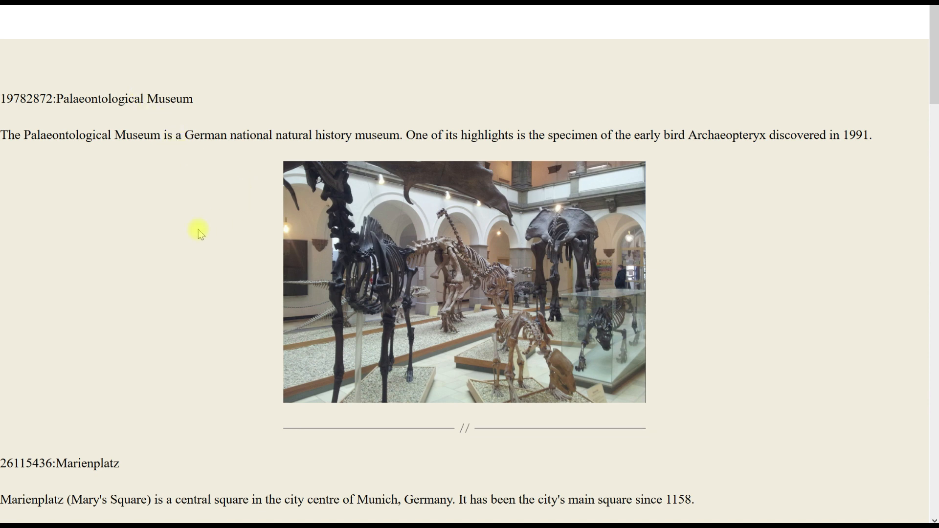
Review the rendered venue listing and the URL and API-request settings of the json-data-4-cp template.
scroll(199, 233, "down", 15)
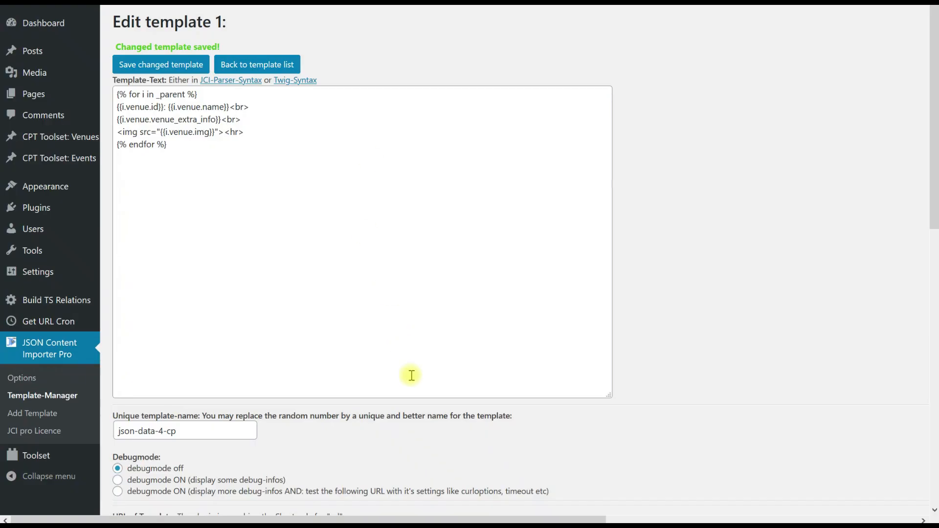
scroll(411, 375, "down", 6)
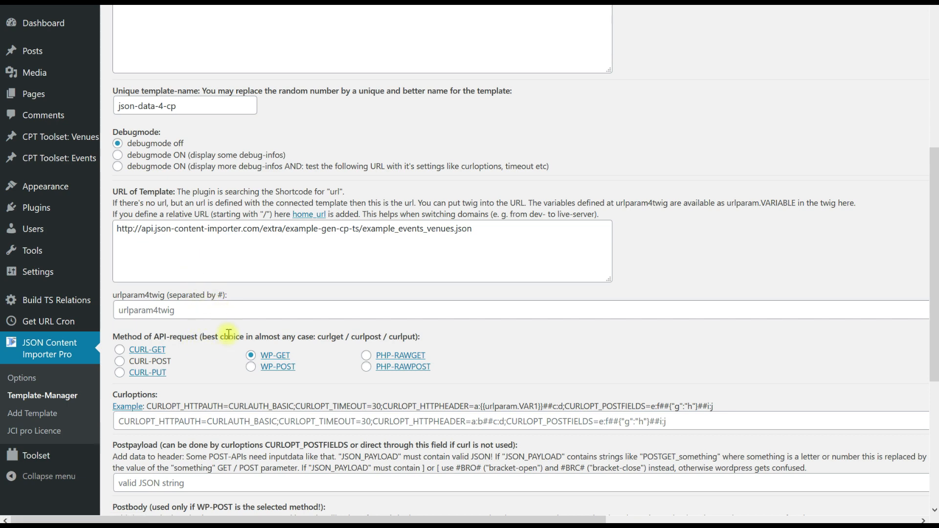
scroll(239, 348, "down", 1)
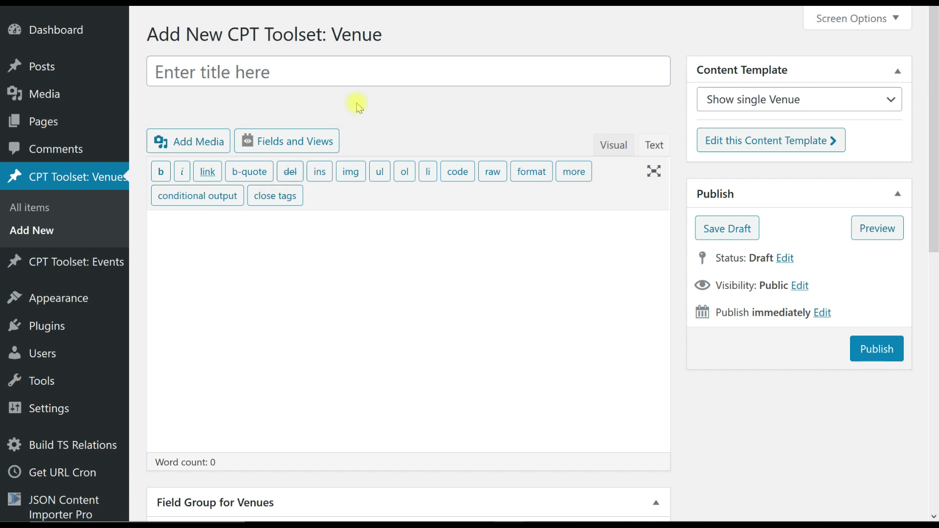
Examine the Field Group for Venues on the form for adding a new venue.
scroll(330, 233, "down", 3)
scroll(330, 232, "down", 3)
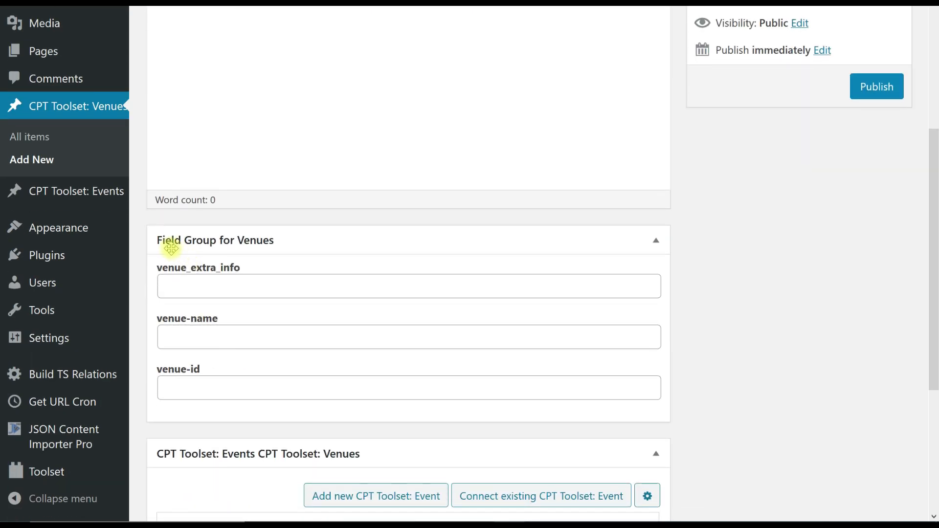
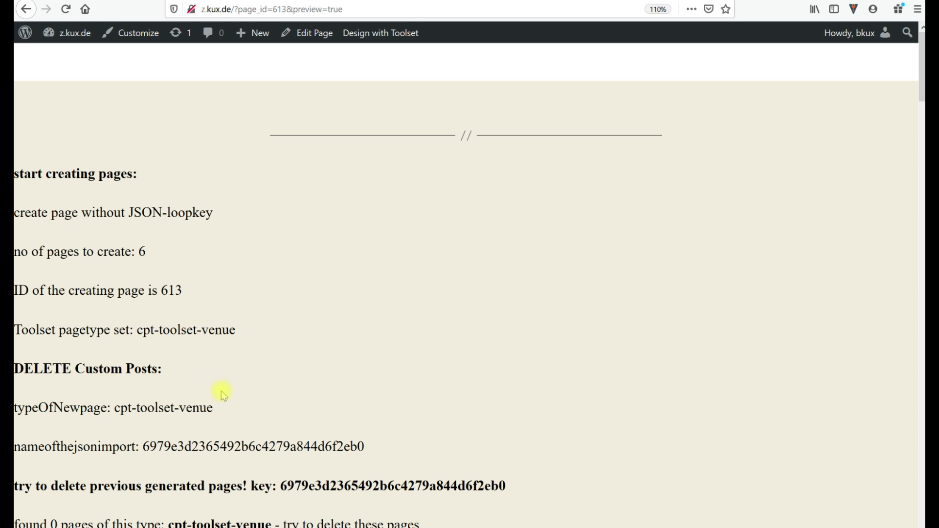
Read through the page-creation log in the import page's preview, down to the first created venue's entries.
scroll(220, 391, "down", 6)
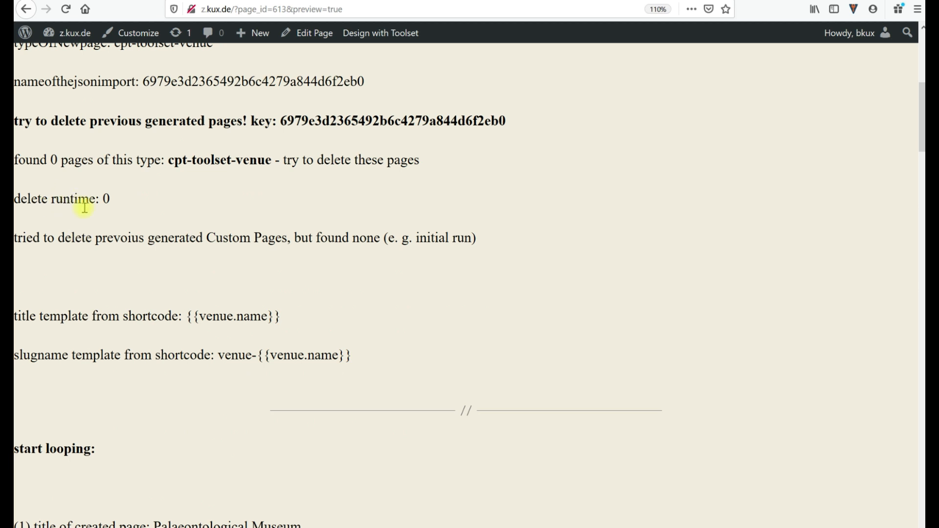
scroll(100, 406, "down", 3)
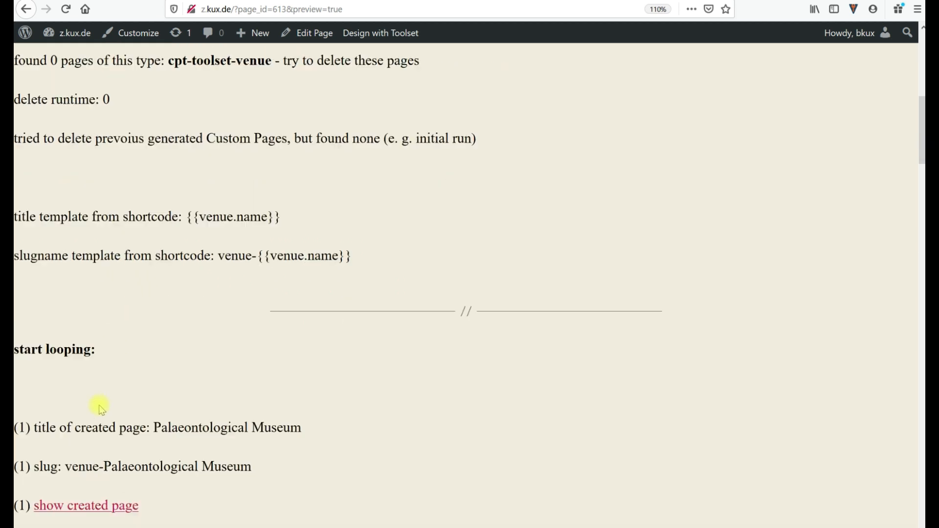
scroll(167, 393, "down", 3)
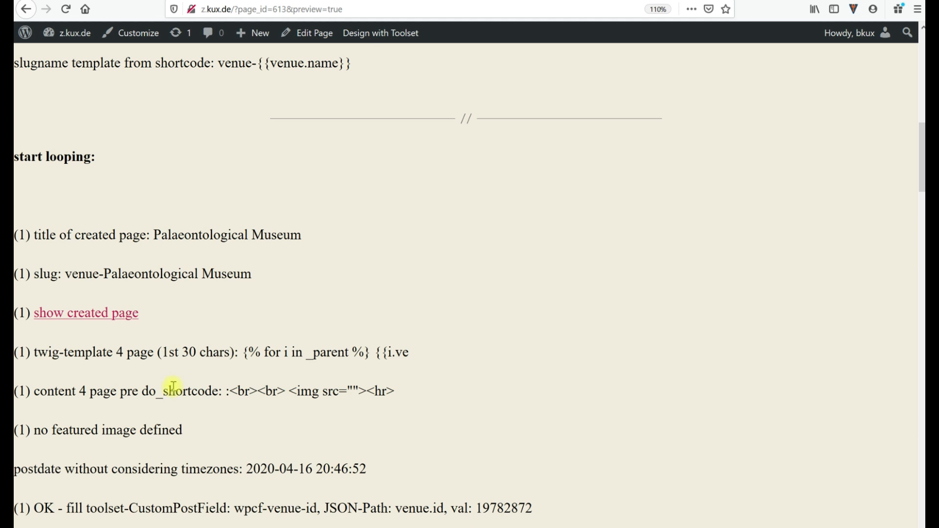
Open the Hellabrunn Zoo venue from the Venues list, and inspect its custom fields and its published page.
left_click(158, 1)
mouse_move(168, 175)
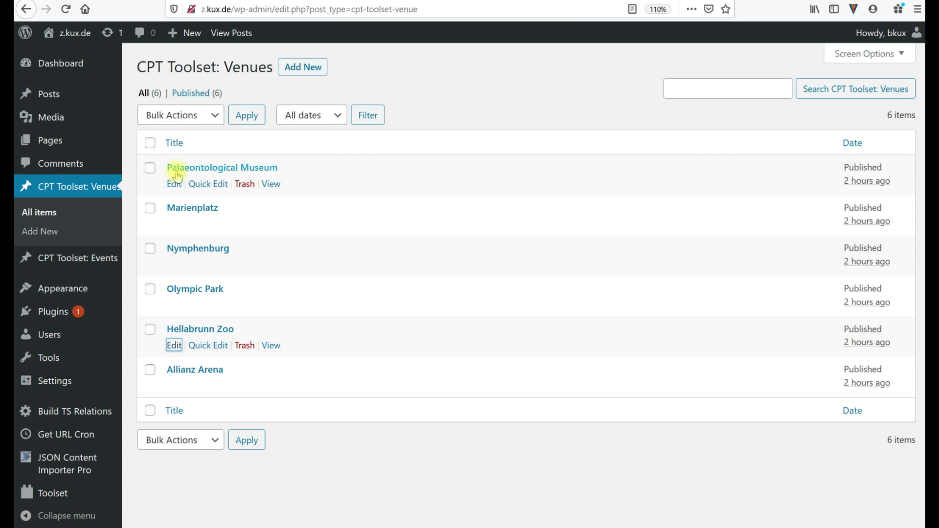
key("Return")
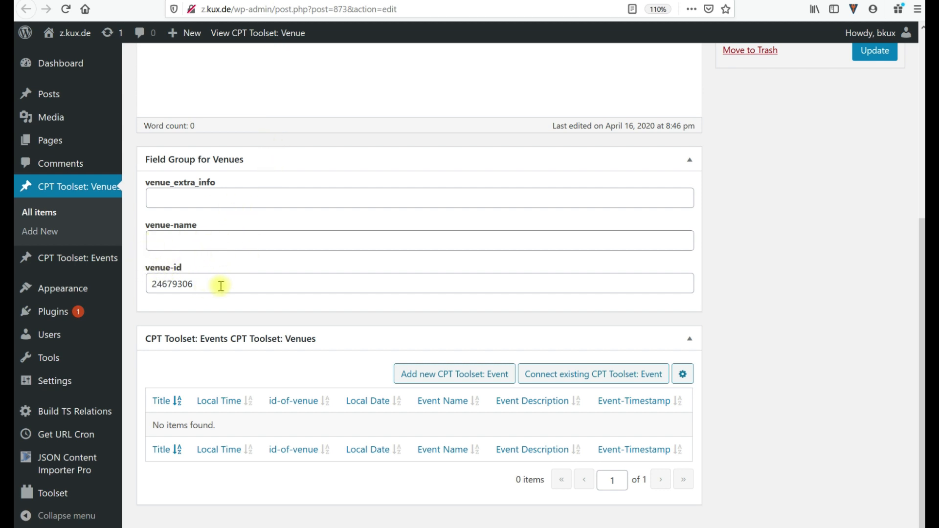
scroll(222, 286, "up", 5)
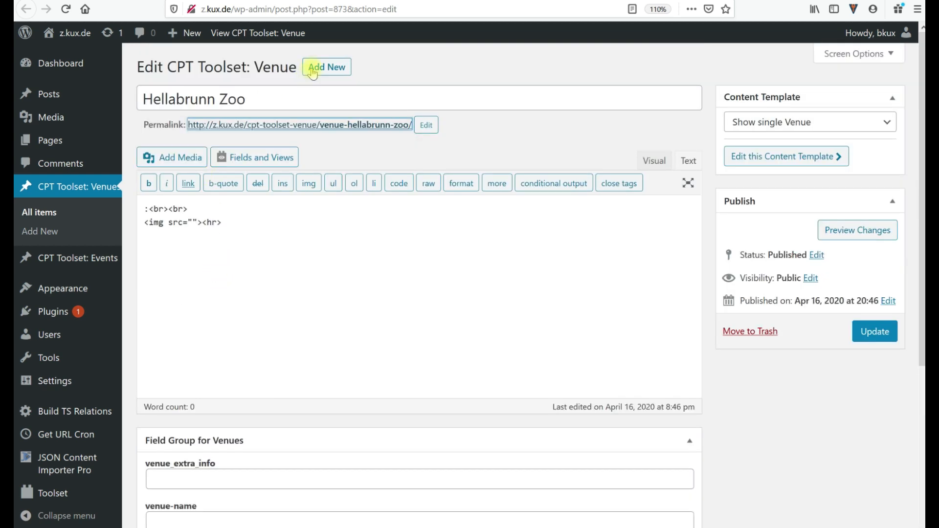
left_click(388, 1)
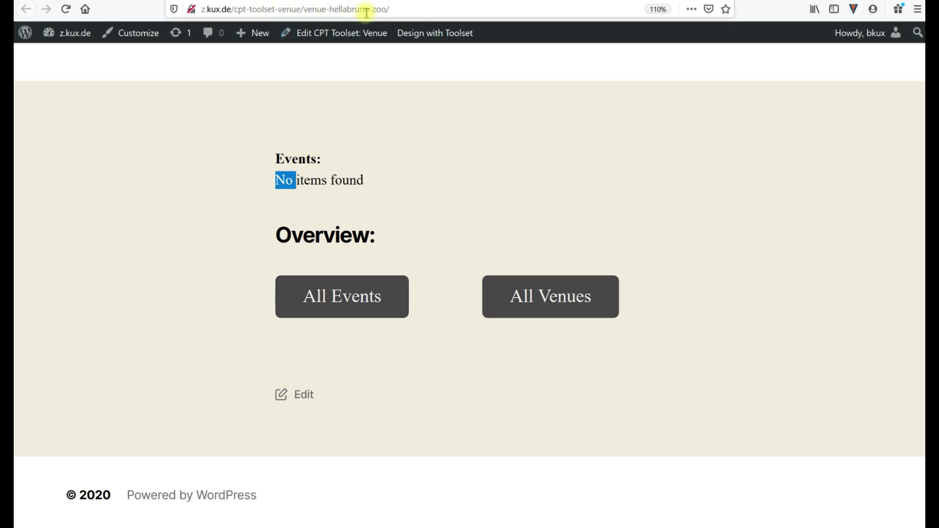
left_click(214, 179)
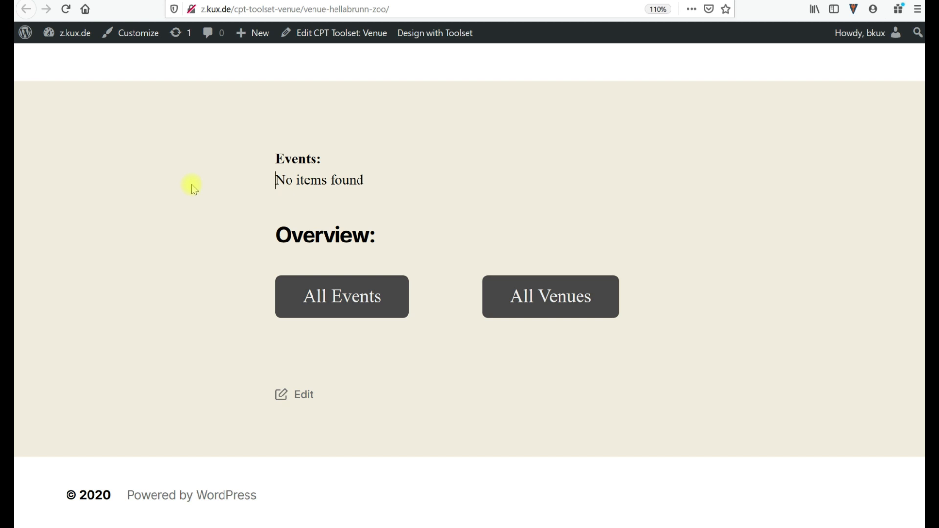
Save the permalink settings with the Post name structure.
left_click(184, 1)
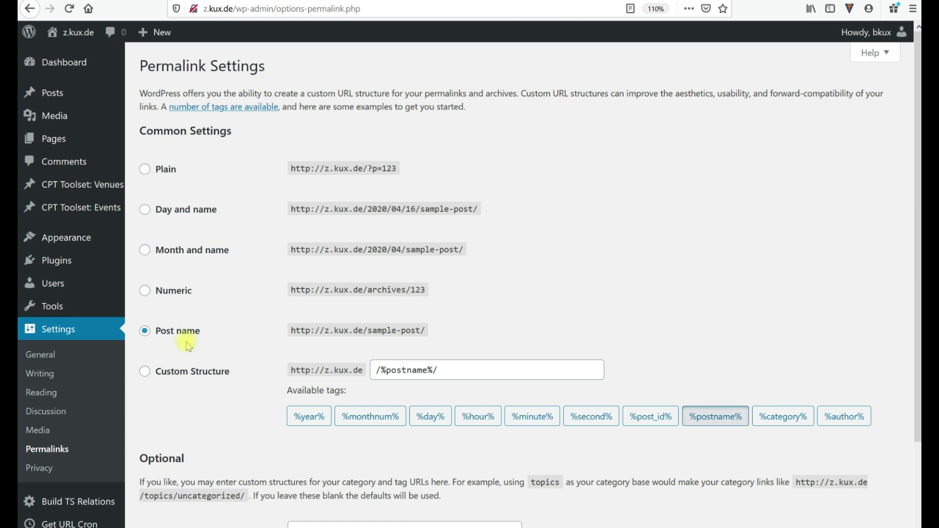
scroll(203, 357, "down", 3)
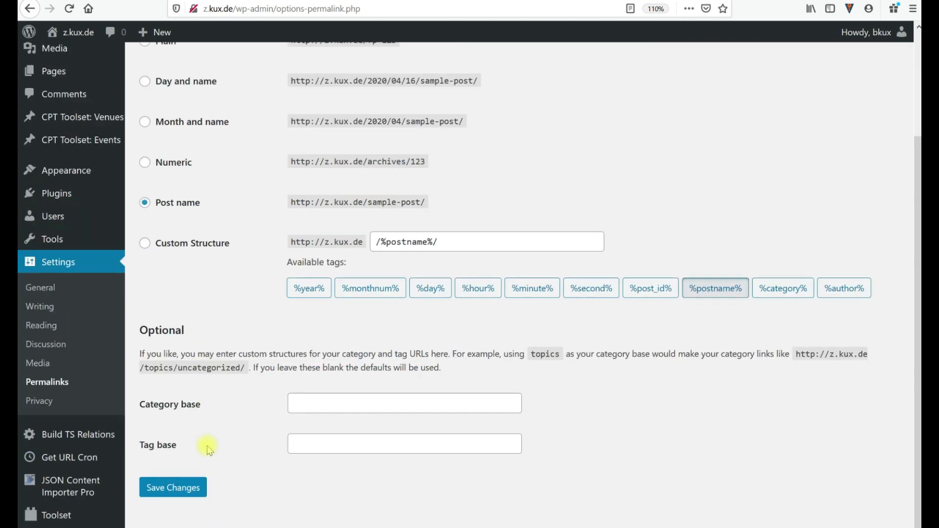
left_click(172, 486)
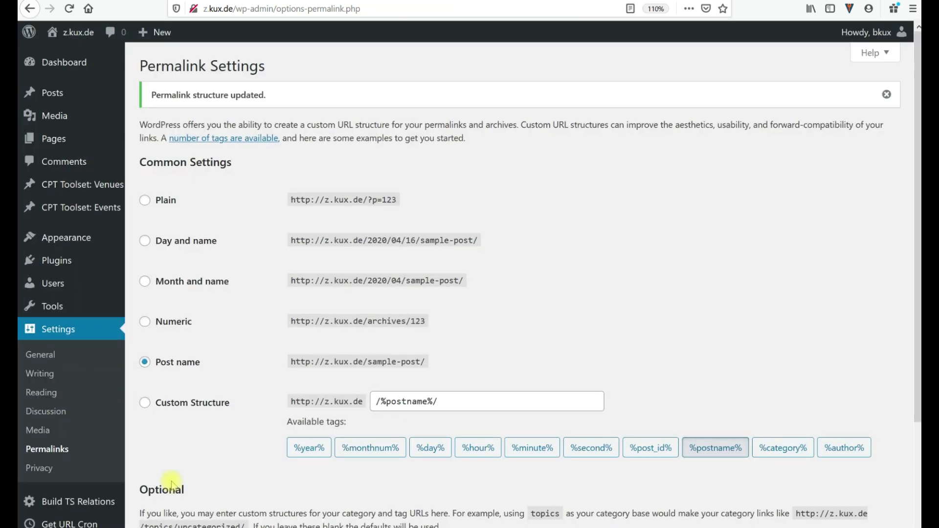
Compare the structure of the venue JSON data with the placeholders in template 1.
left_click(181, 1)
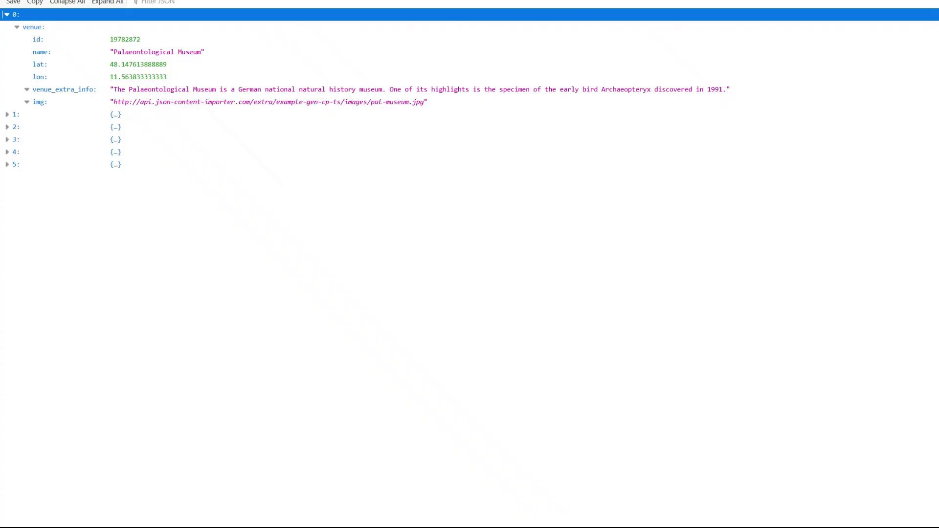
left_click(34, 14)
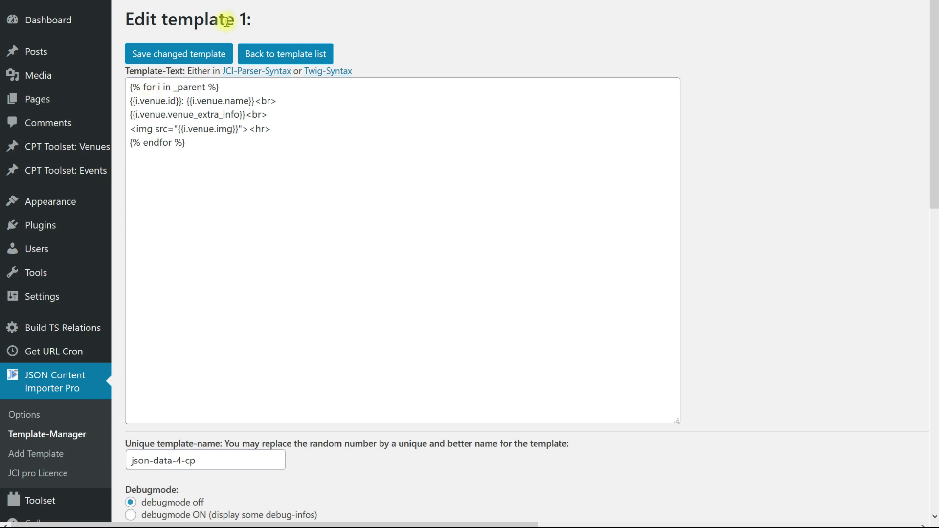
left_click(168, 1)
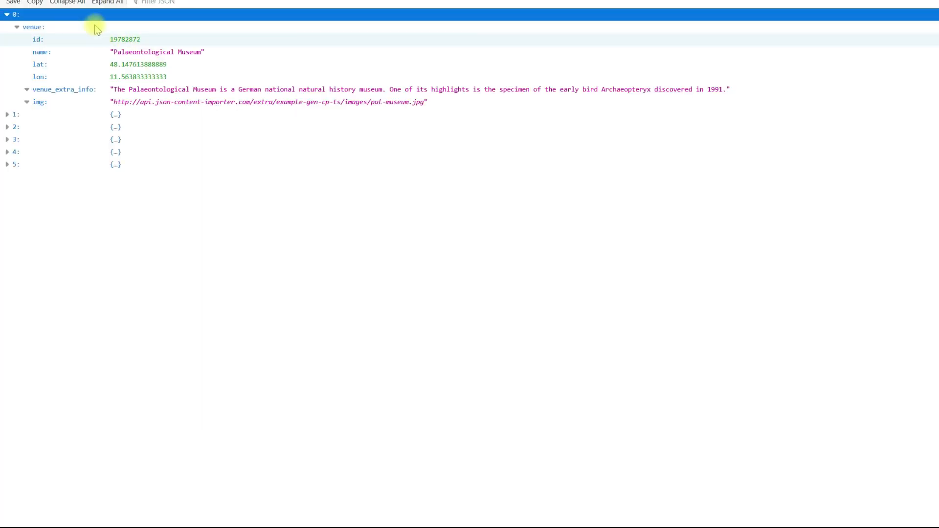
left_click(129, 1)
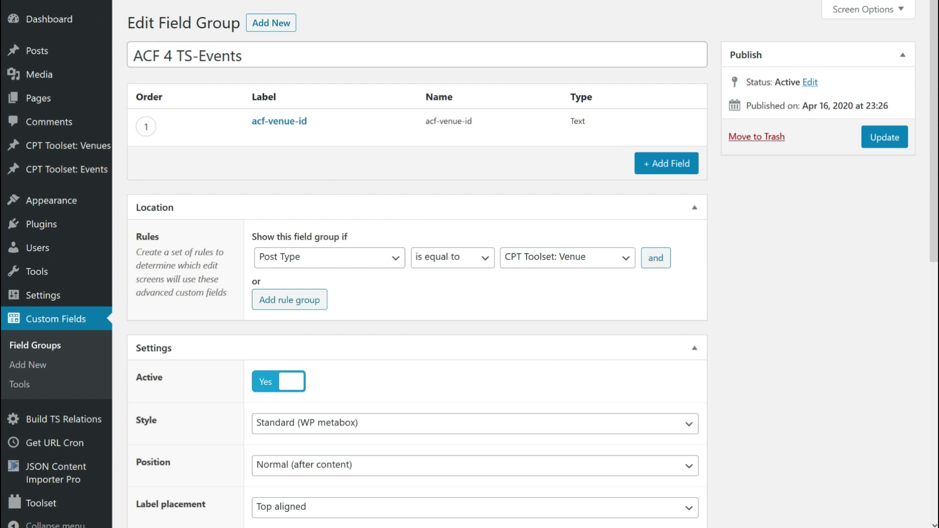
Switch to the Hellabrunn Zoo venue's edit page to check its generated content and fields.
left_click(210, 0)
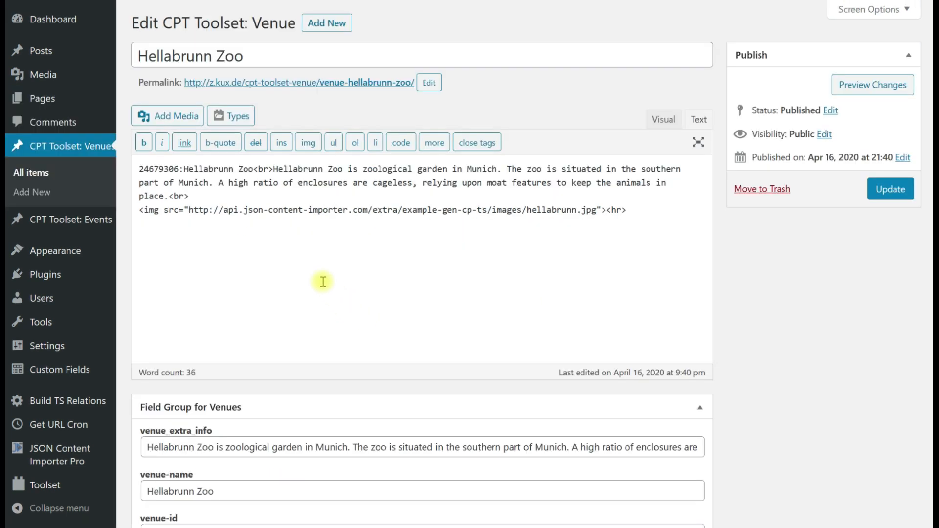
Inspect the Hellabrunn Zoo venue's custom fields, and open the Animals in action event to check its matching id-of-venue field.
scroll(321, 278, "down", 5)
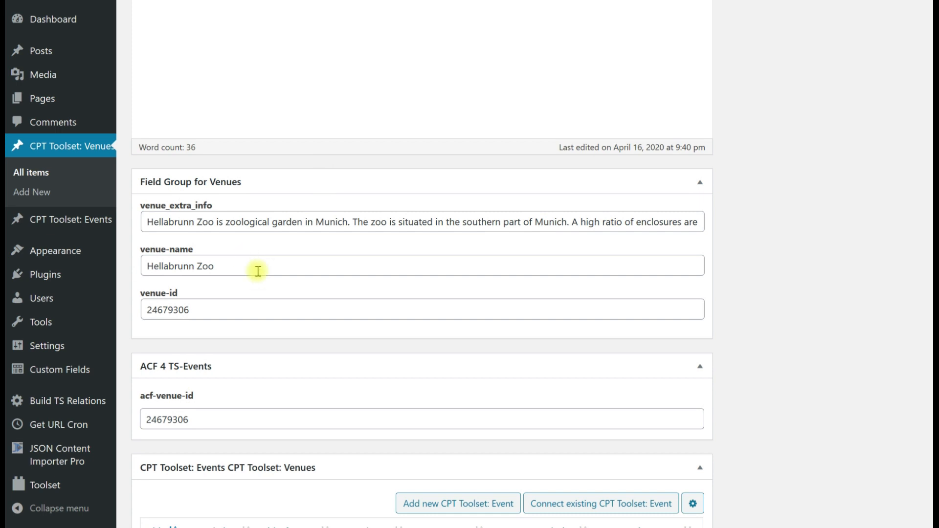
scroll(276, 343, "down", 3)
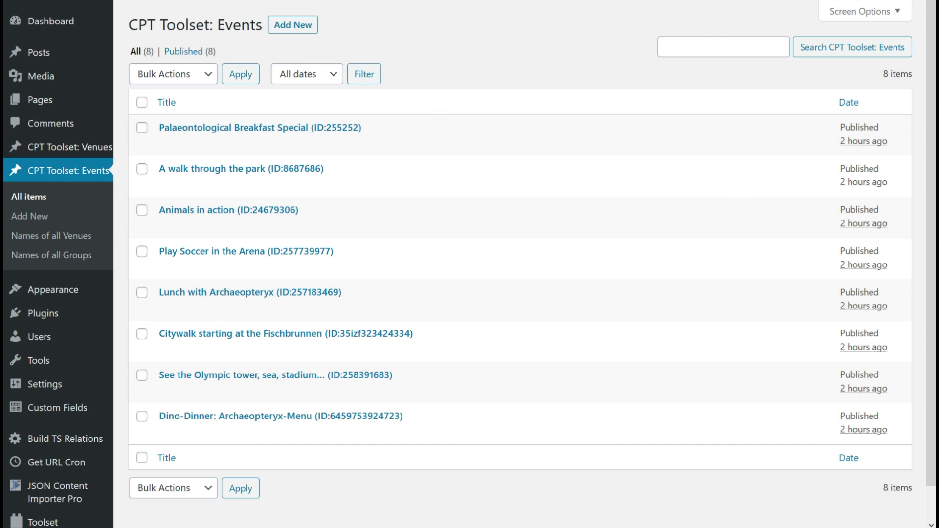
left_click(258, 210)
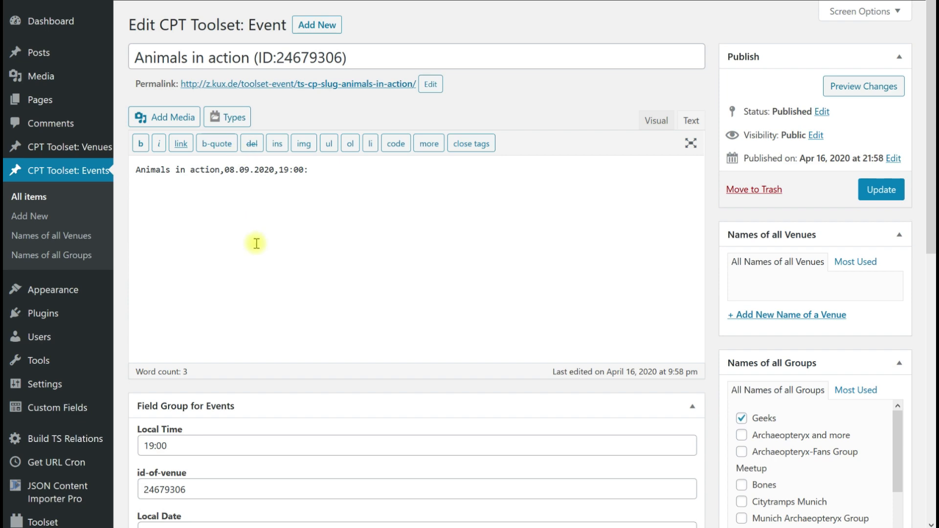
scroll(282, 298, "down", 5)
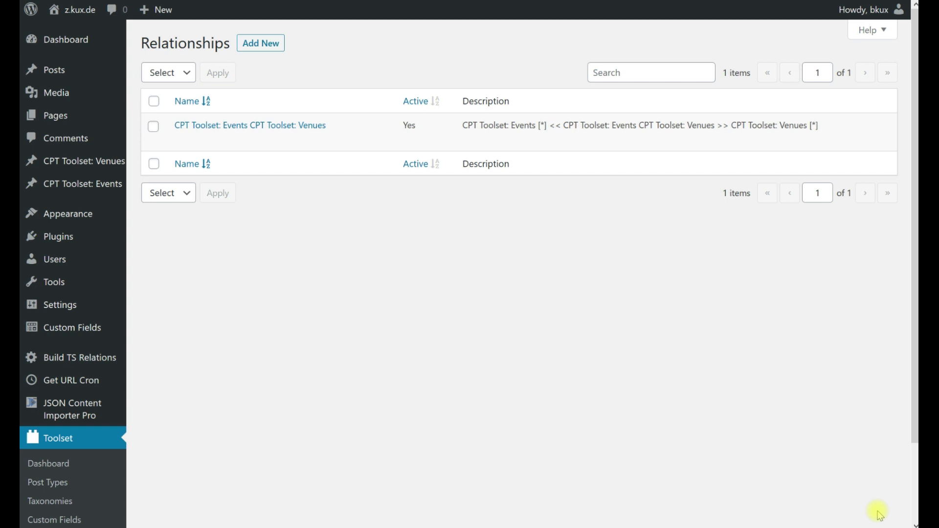
Review the Toolset relationship between events and venues, and check the related-events section on the Hellabrunn Zoo venue's edit page.
scroll(321, 374, "down", 3)
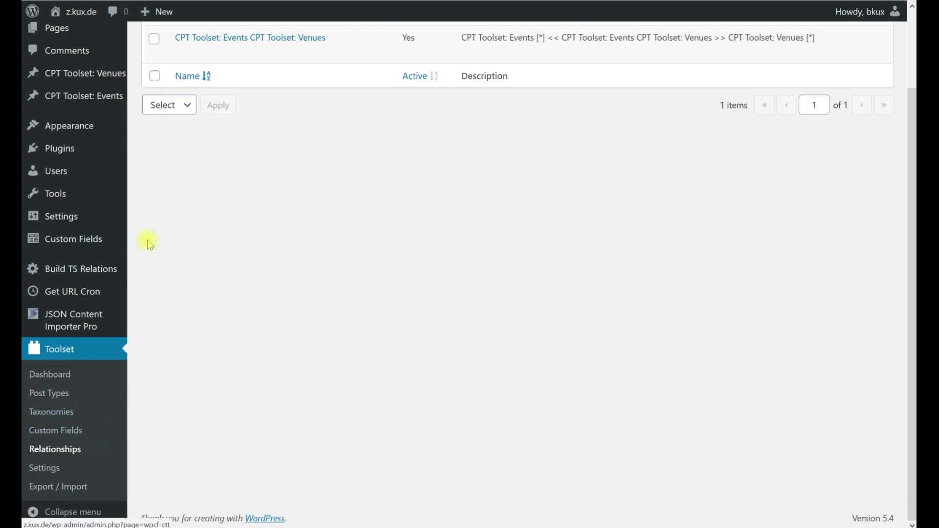
scroll(330, 131, "up", 3)
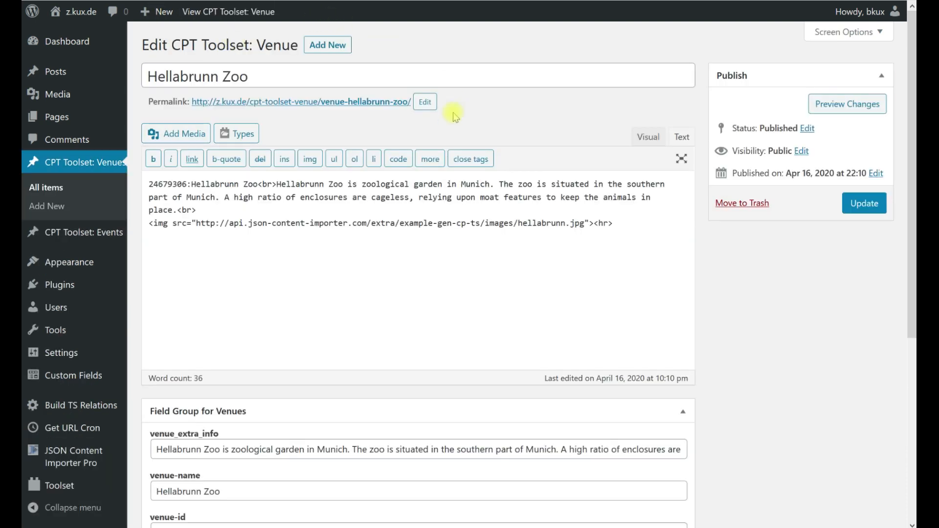
scroll(443, 177, "down", 1)
scroll(443, 177, "down", 5)
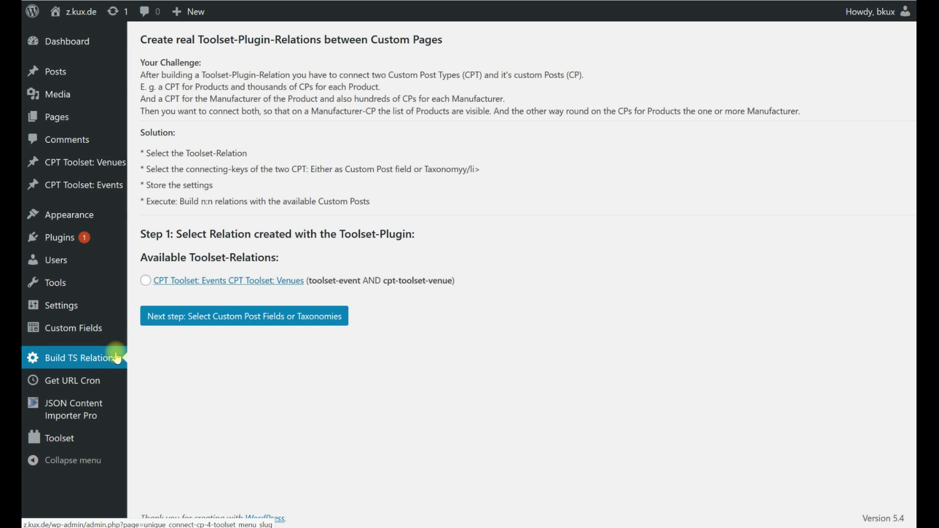
Save a setting for the Events–Venues relation that connects the event field id-of-venue with the venue field venue-id.
left_click(146, 282)
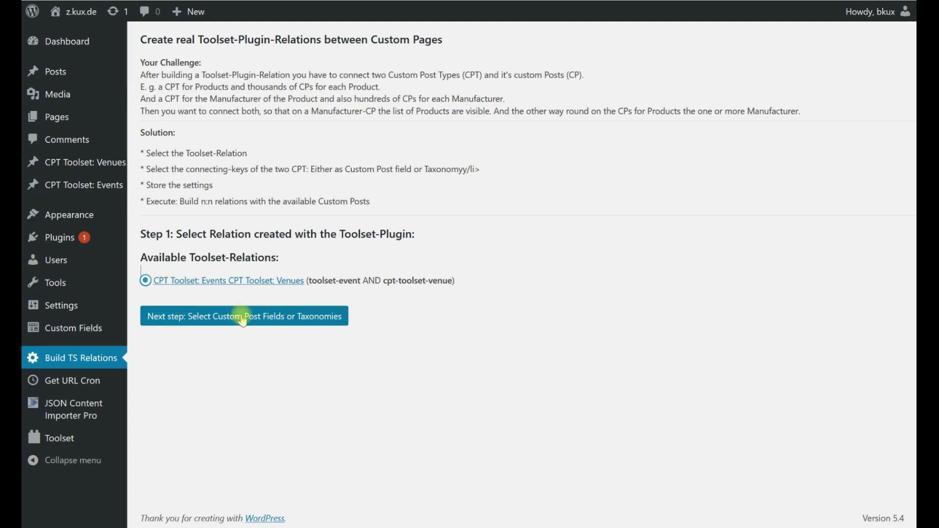
left_click(242, 321)
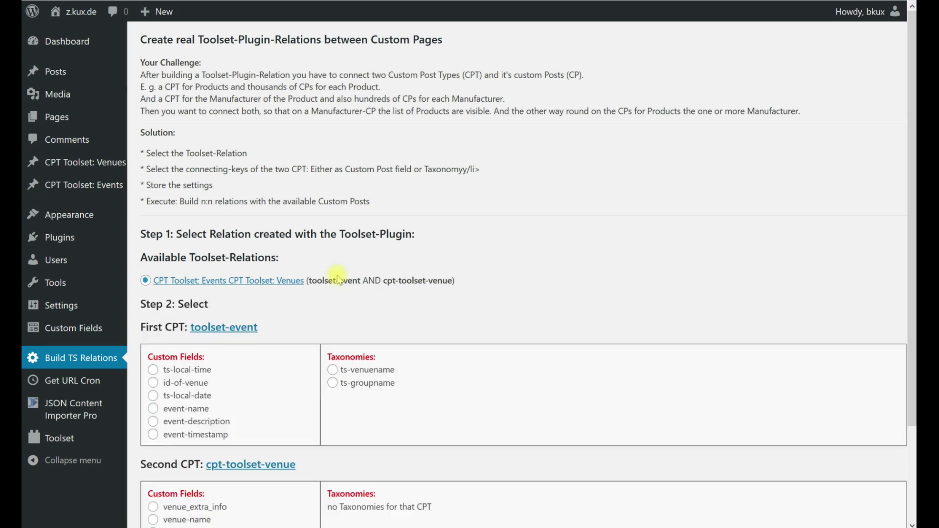
scroll(474, 257, "down", 2)
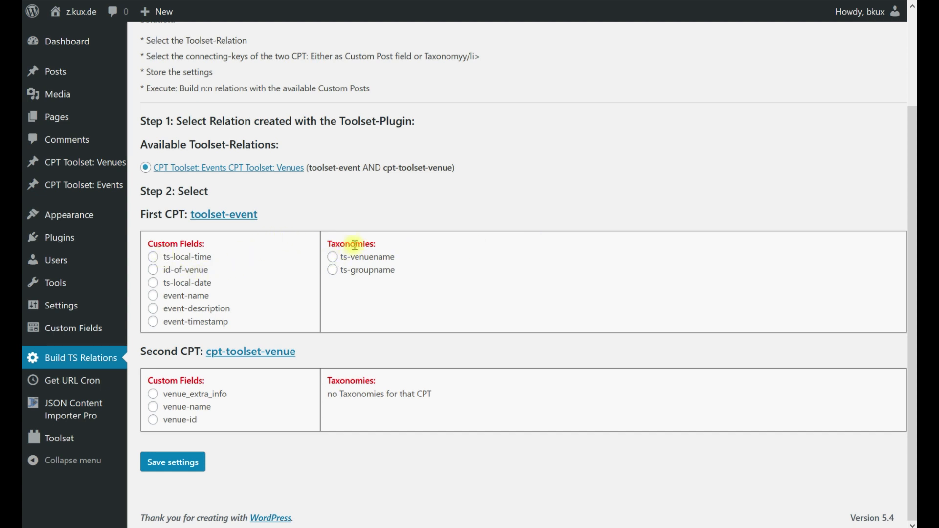
left_click(153, 270)
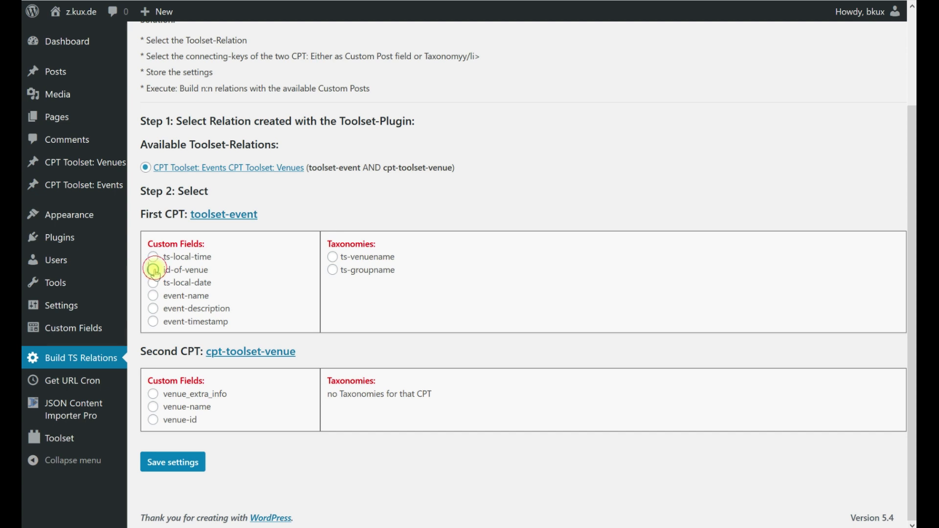
left_click(153, 421)
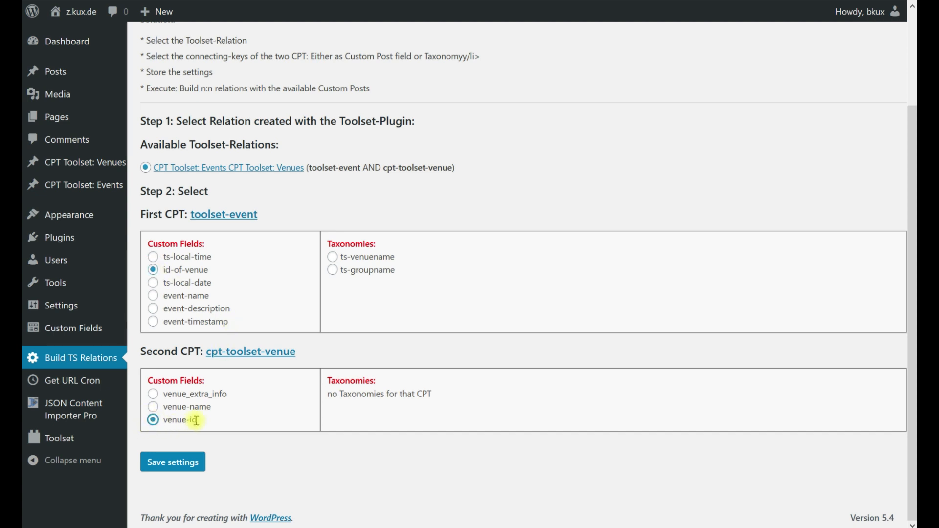
left_click(182, 464)
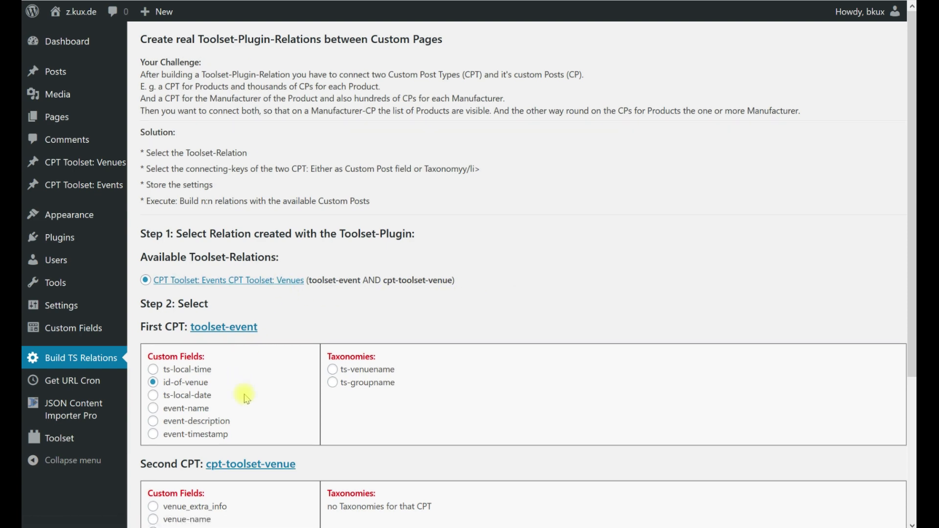
Execute the stored relation setting and review the created connections between venues and events.
scroll(241, 394, "down", 4)
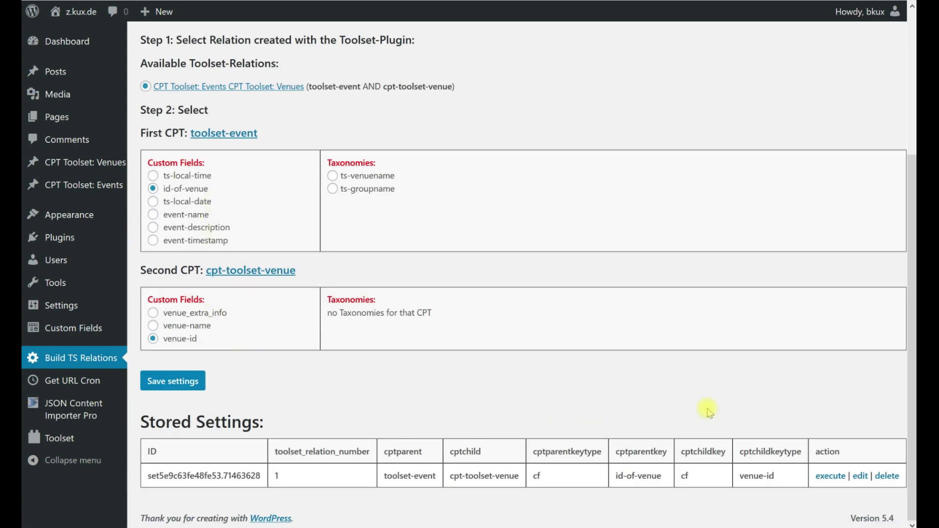
left_click(830, 476)
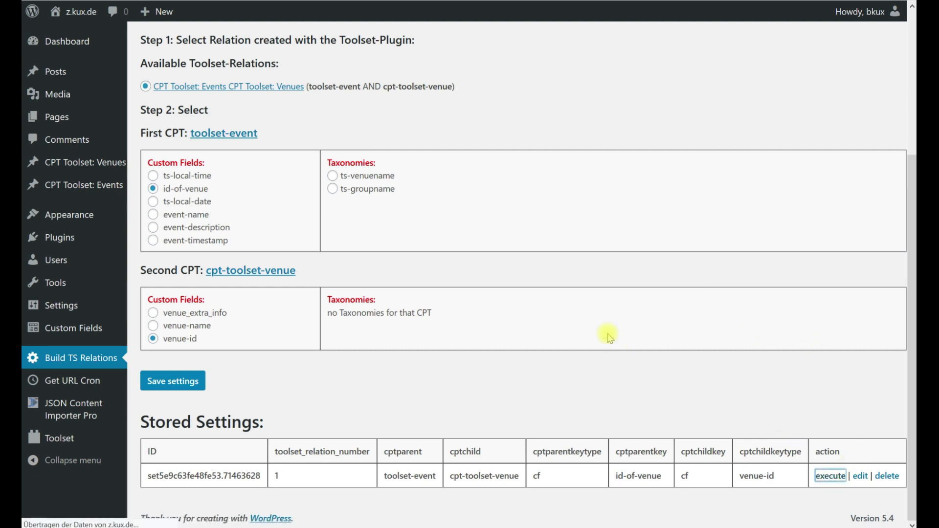
scroll(518, 344, "down", 5)
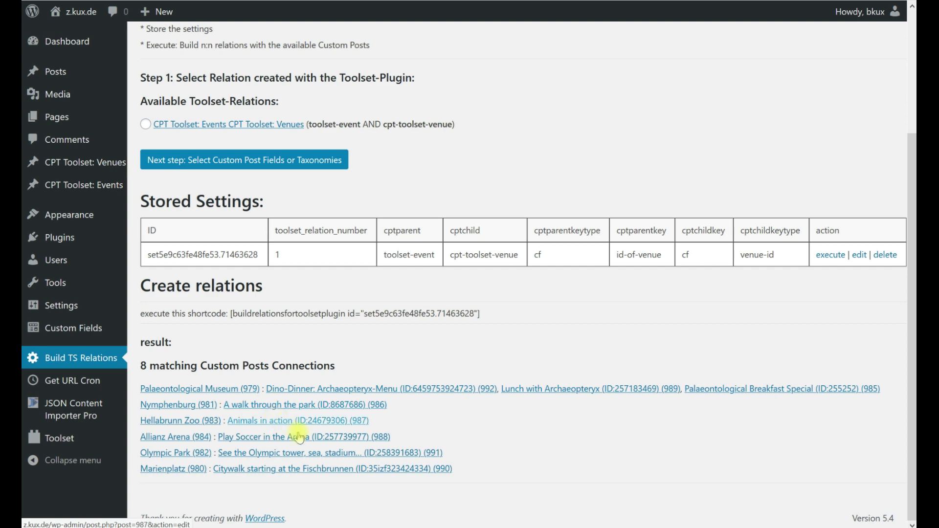
Open the Hellabrunn Zoo venue from the created relations and check its connected events.
left_click(196, 422)
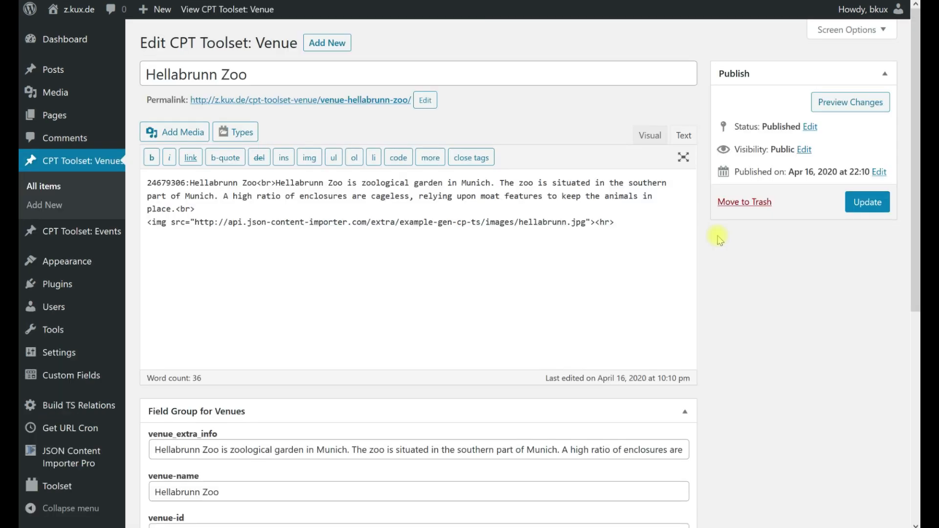
scroll(706, 273, "down", 5)
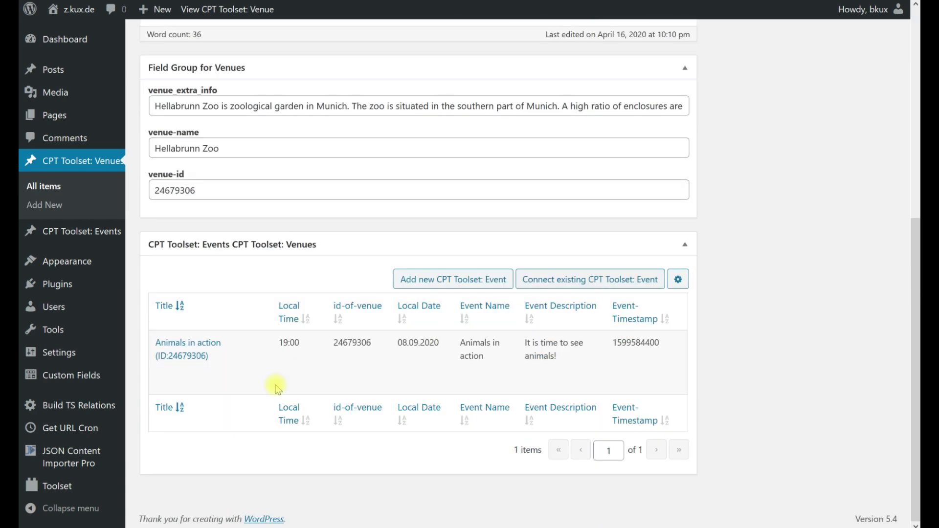
mouse_move(173, 369)
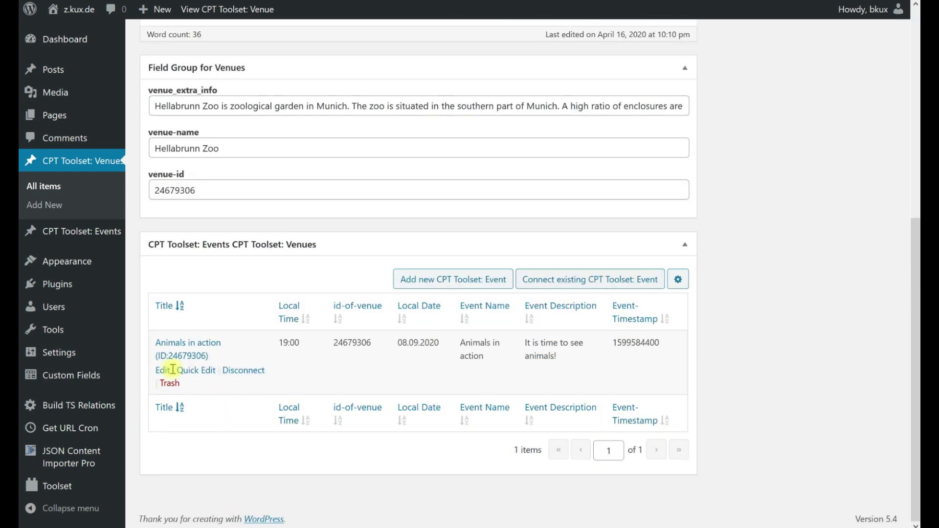
Open the connected Animals in action event and inspect its custom fields and relation section.
left_click(179, 345)
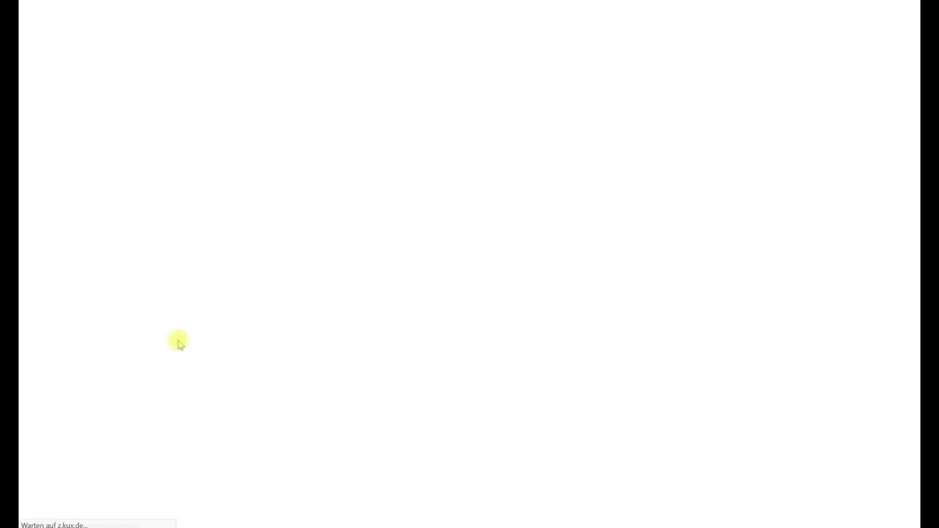
scroll(237, 351, "down", 8)
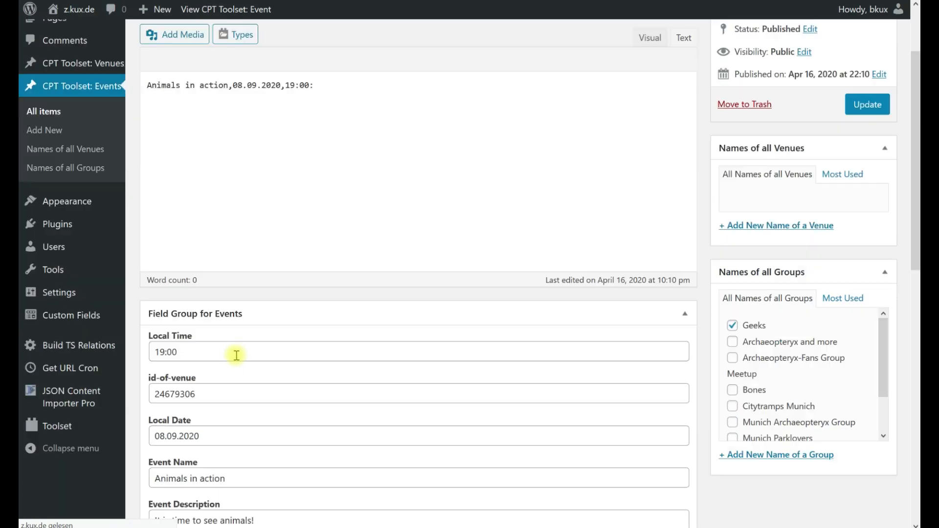
scroll(269, 374, "down", 5)
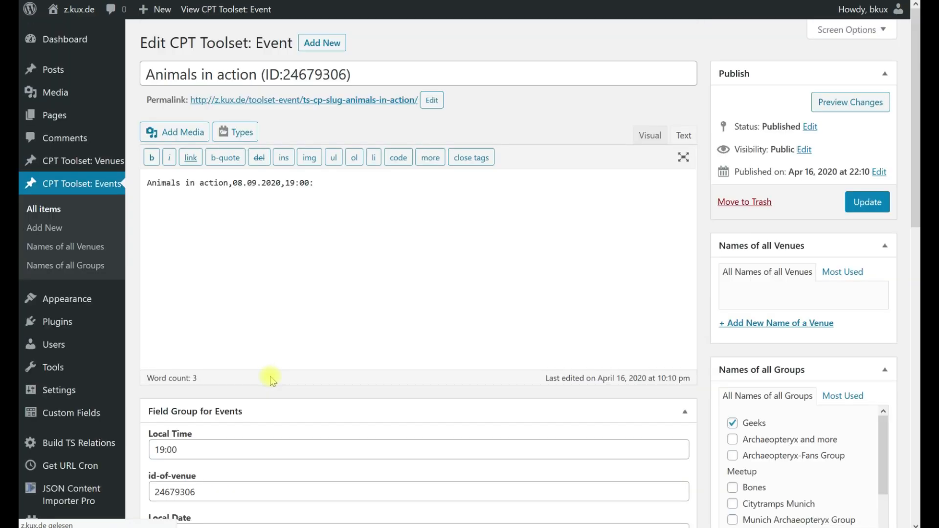
scroll(274, 384, "down", 12)
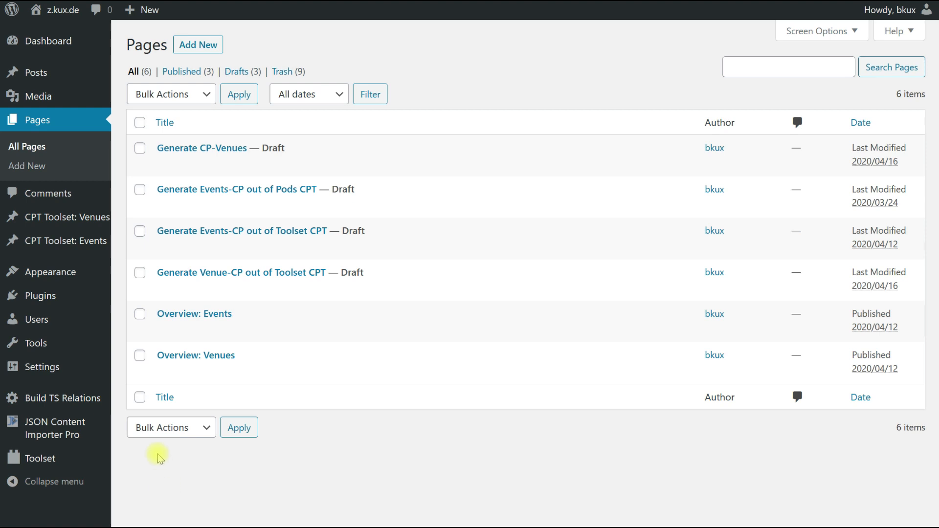
View the published Overview: Events page from the Pages list, and check its sorting options and scheduled events.
mouse_move(169, 341)
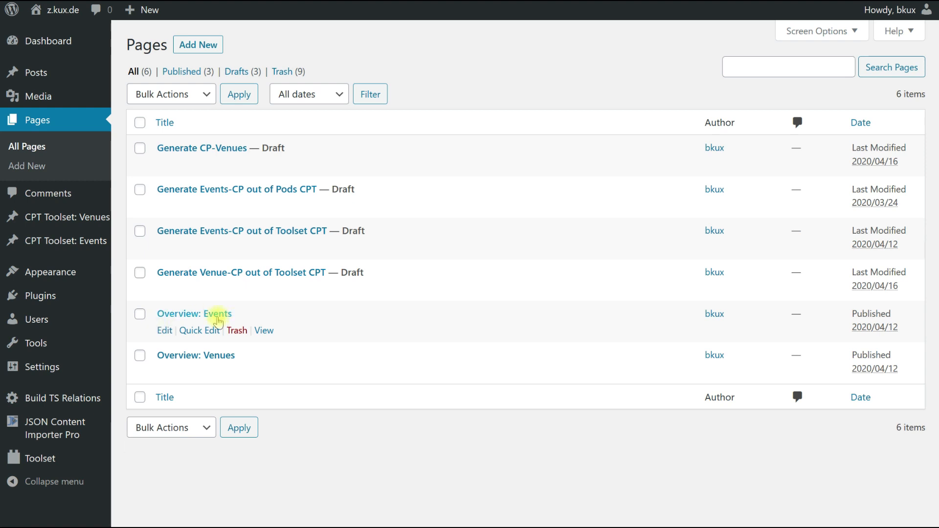
mouse_move(189, 373)
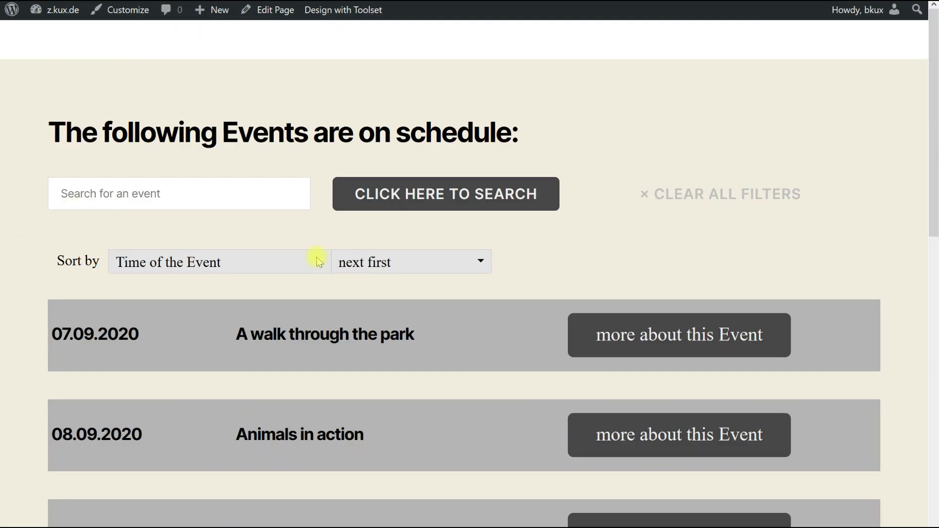
left_click(357, 267)
left_click(360, 269)
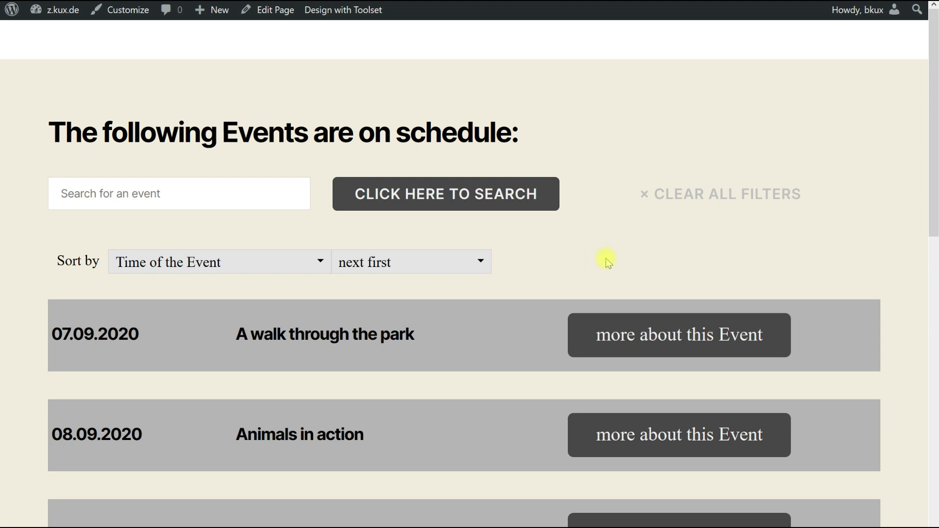
scroll(497, 325, "down", 7)
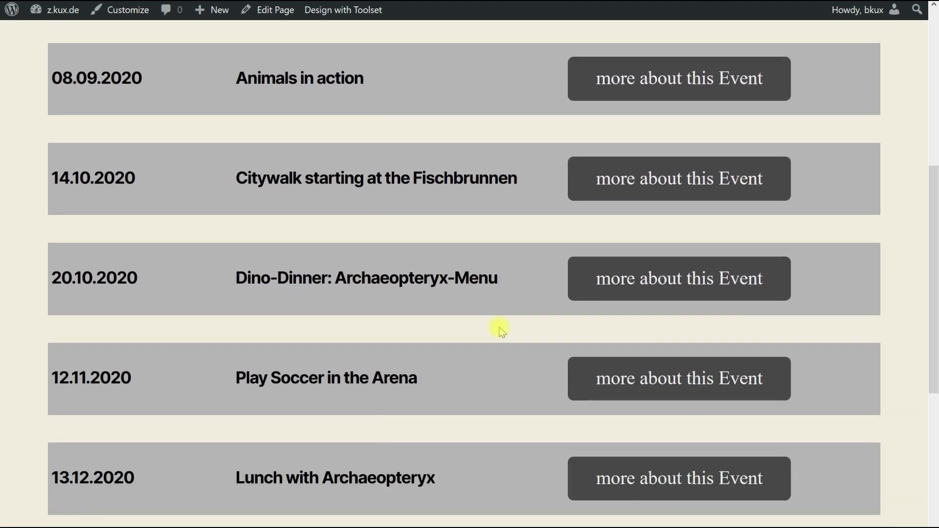
scroll(499, 328, "up", 7)
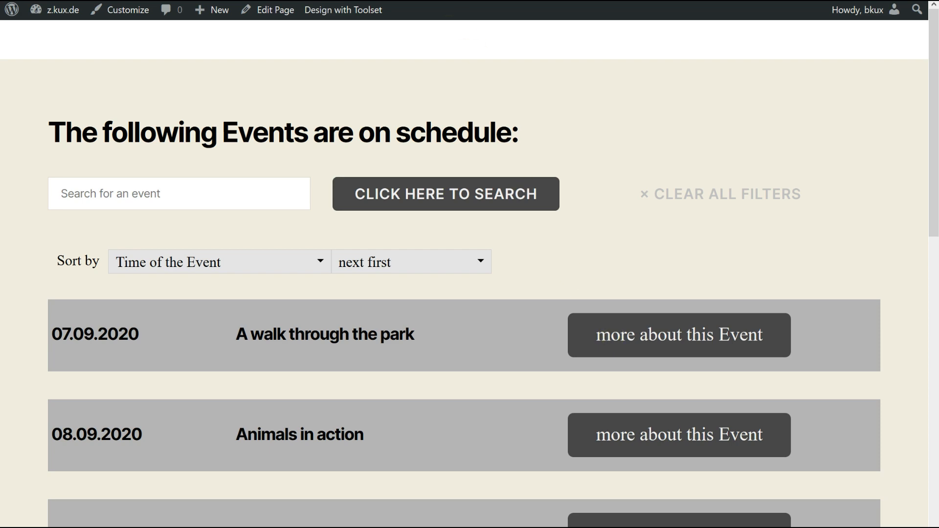
Switch to the Overview: Events page in the block editor and look through the available Toolset blocks.
key("ctrl+Tab")
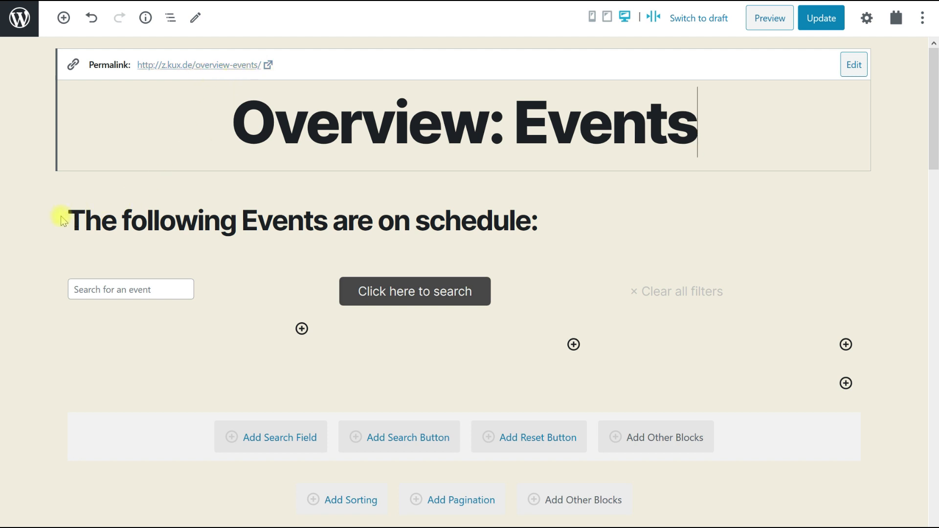
left_click(302, 329)
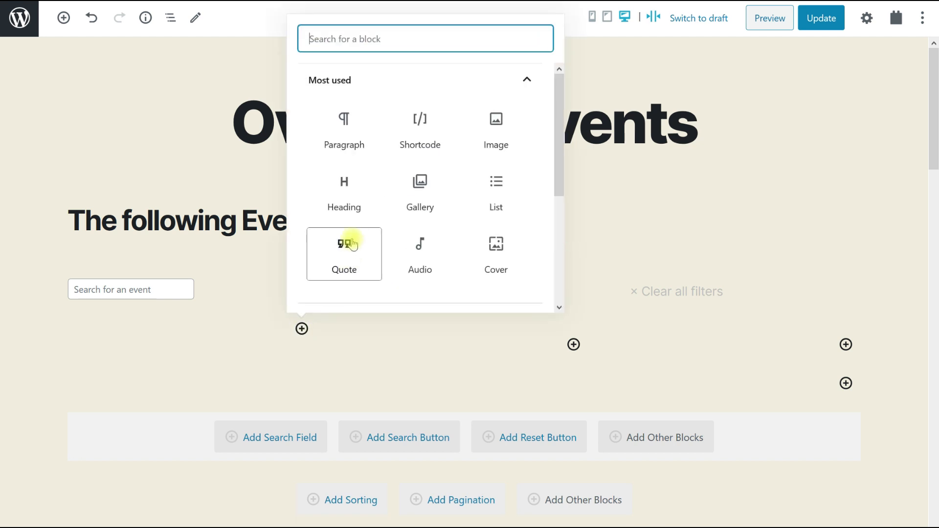
scroll(350, 243, "down", 4)
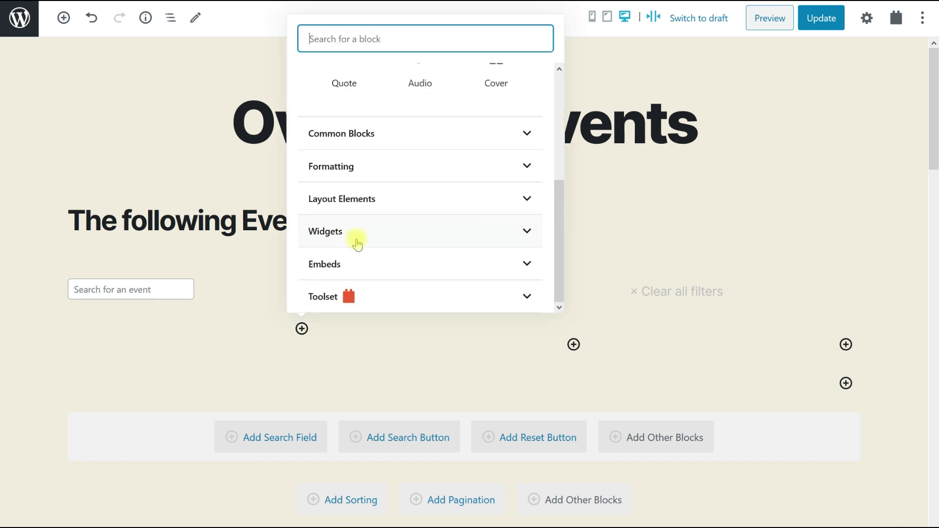
left_click(331, 298)
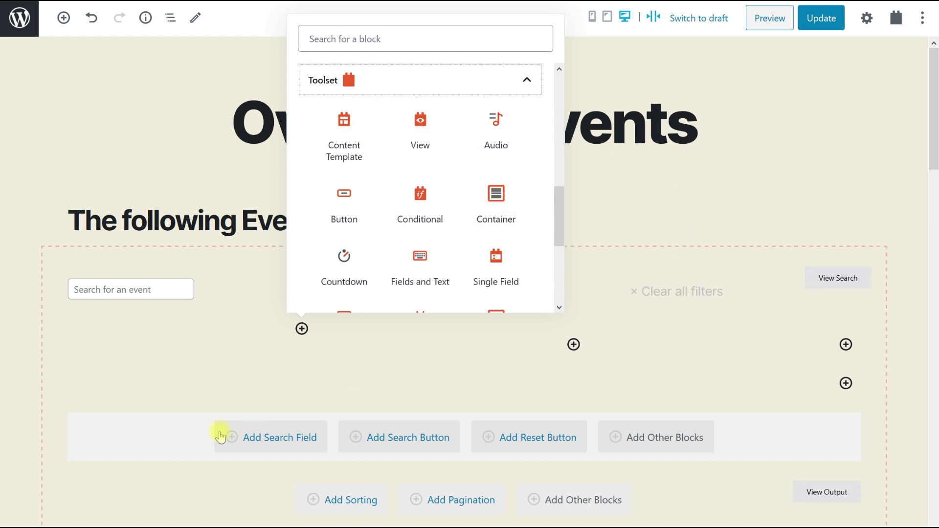
left_click(186, 337)
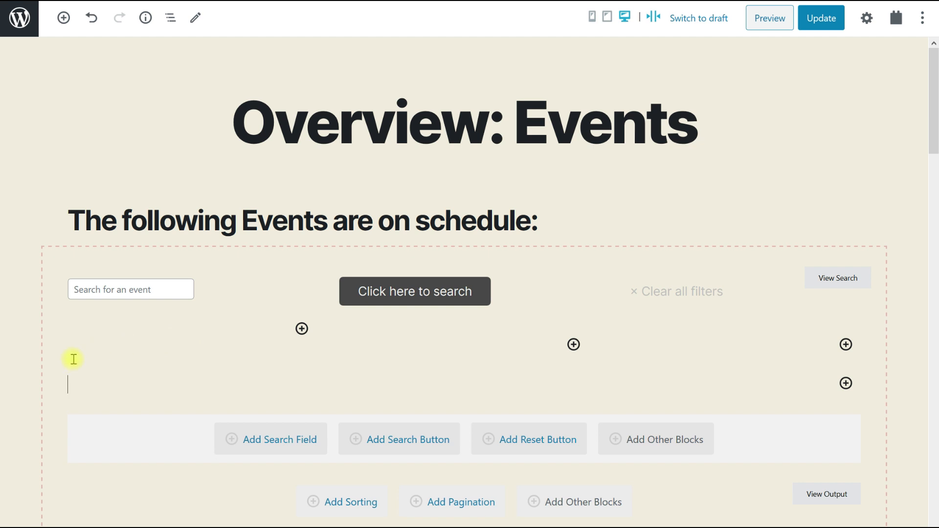
Examine how the search area, sorting controls and View Loop are built on the Overview: Events page.
scroll(36, 368, "down", 1)
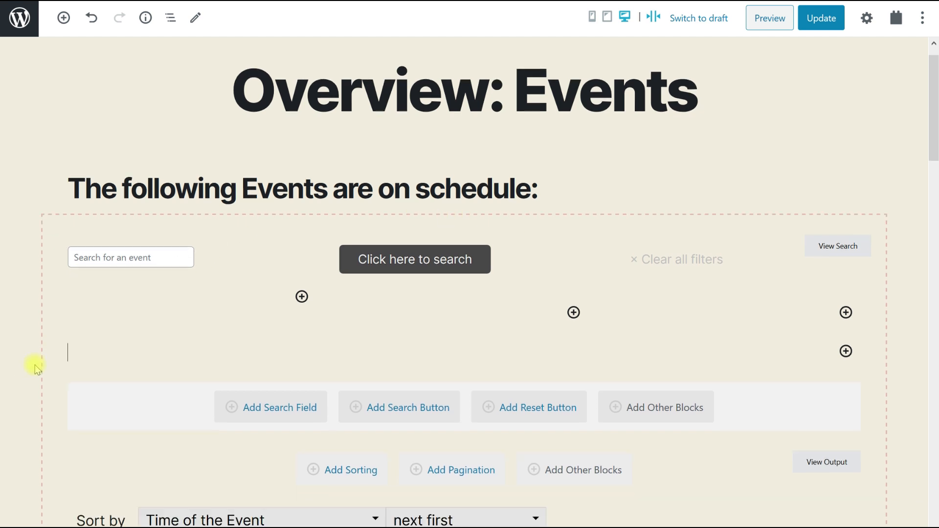
scroll(34, 367, "down", 5)
scroll(42, 343, "down", 4)
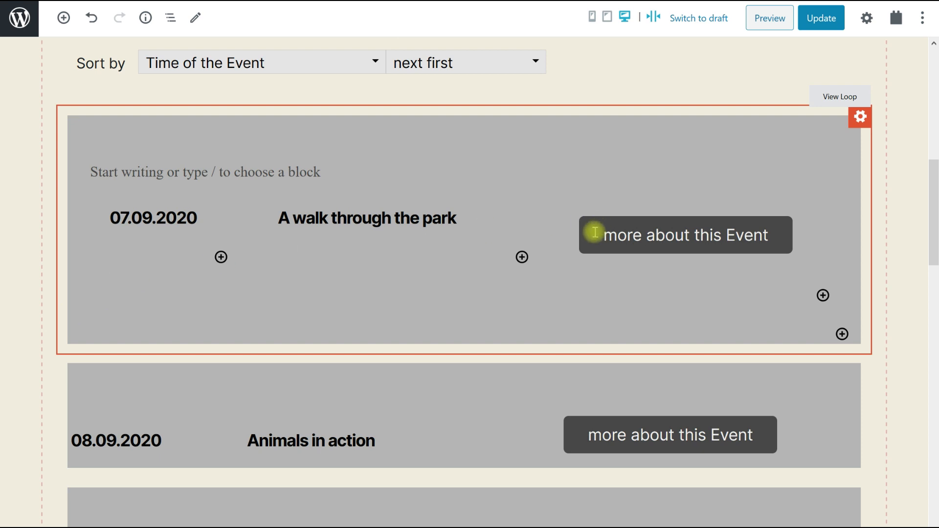
Look over the remaining event entries in the View Loop of the Overview: Events page.
scroll(780, 265, "down", 3)
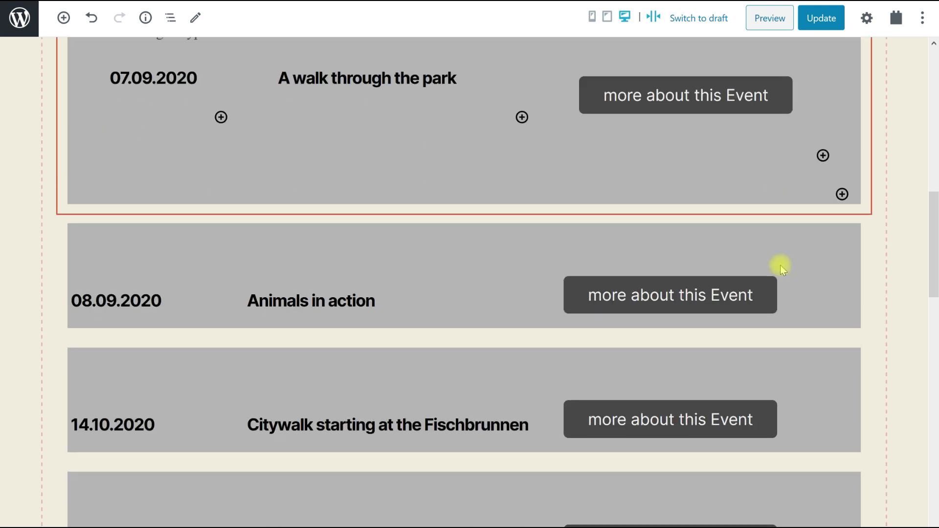
scroll(781, 268, "up", 6)
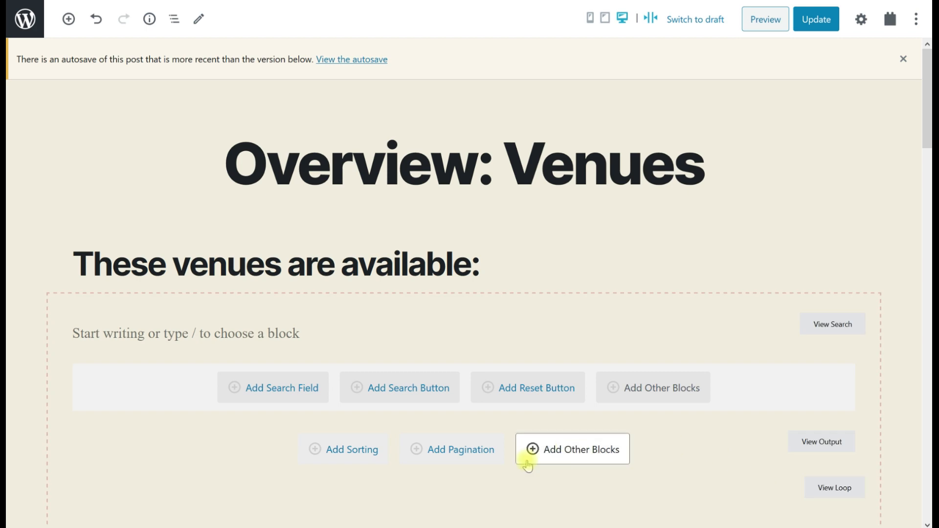
Examine the venue entries on the Overview: Venues page and open the Add Field or View option for the Hellabrunn Zoo text.
scroll(343, 387, "down", 8)
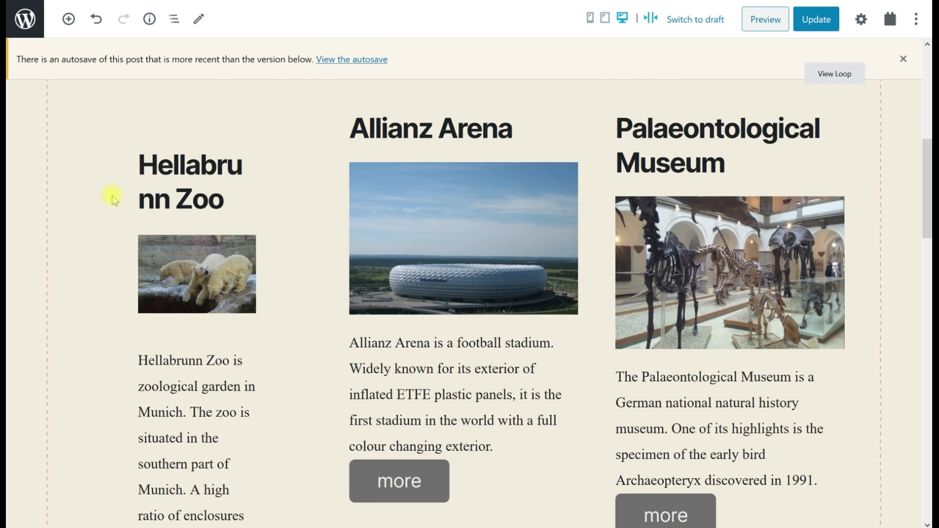
scroll(417, 296, "down", 8)
scroll(419, 299, "down", 7)
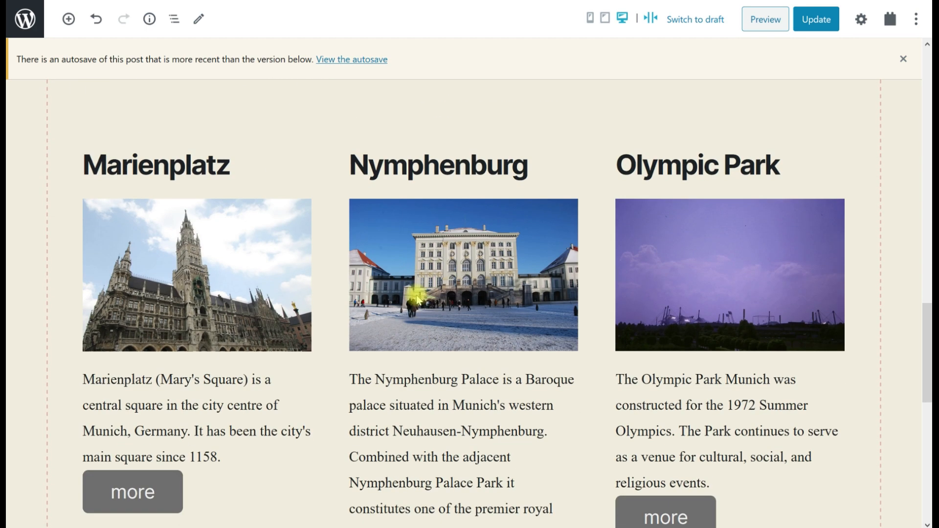
scroll(417, 299, "up", 12)
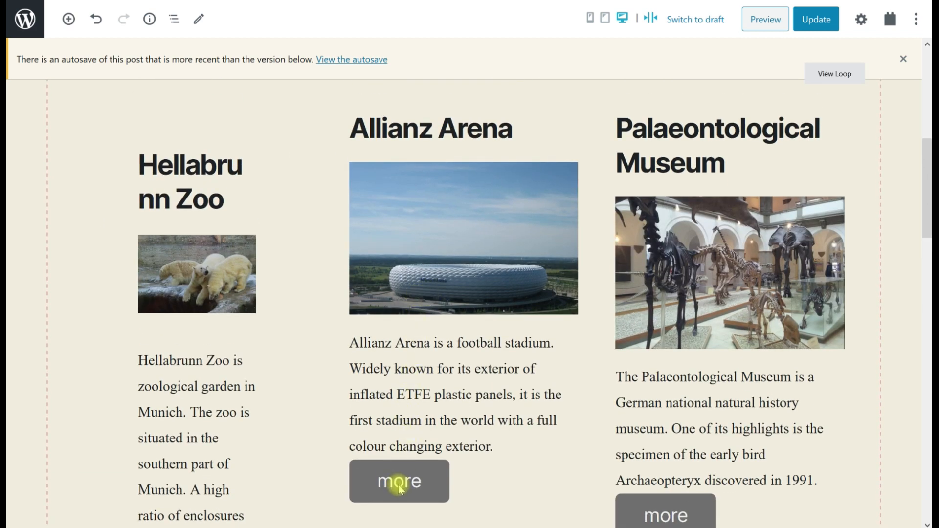
left_click(256, 350)
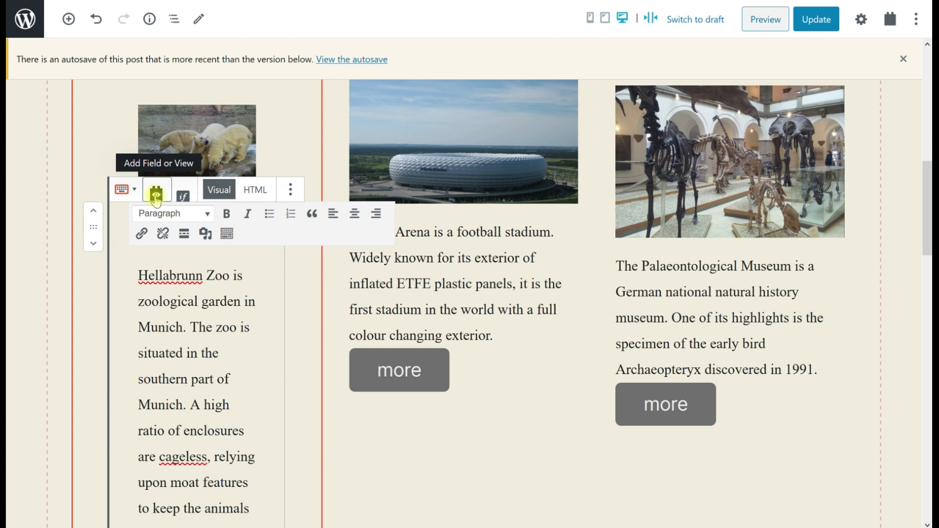
left_click(155, 197)
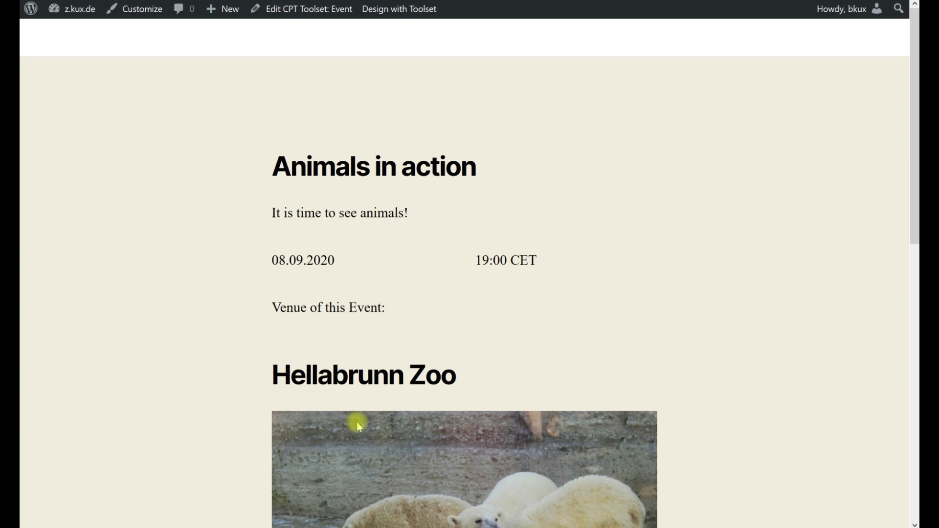
View the published Animals in action event page with its date, time and related venue.
scroll(195, 245, "down", 3)
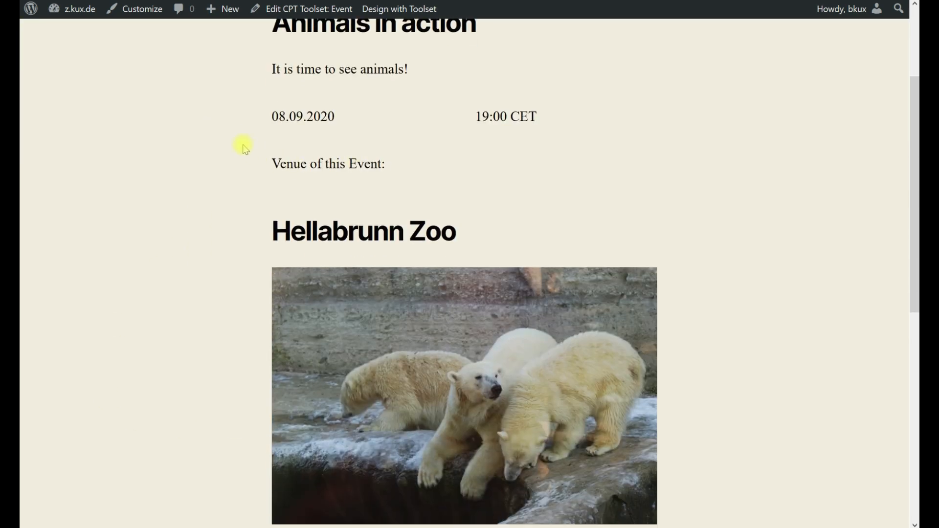
scroll(224, 116, "up", 3)
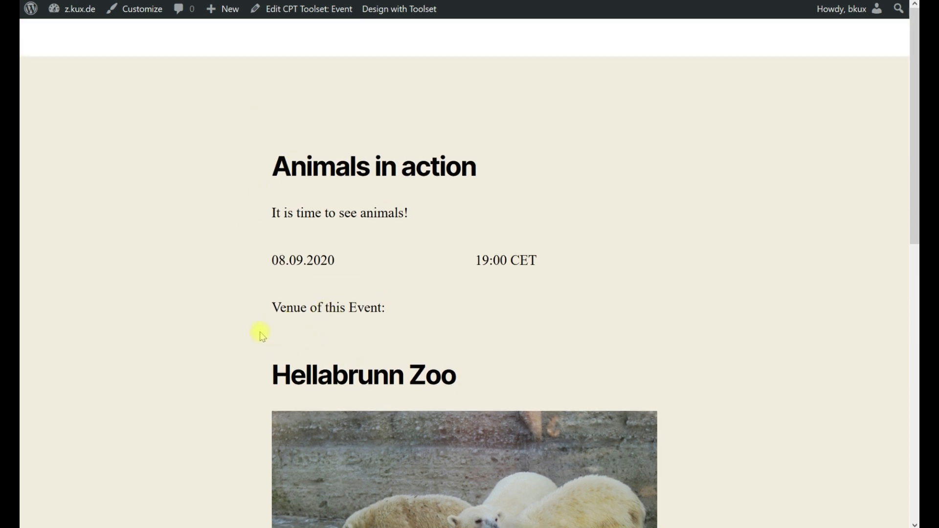
scroll(238, 374, "down", 3)
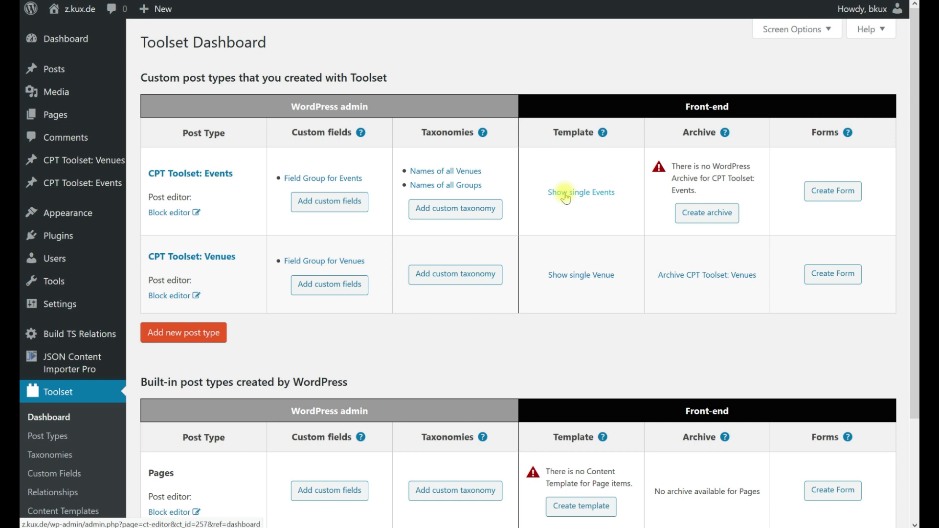
Check the Show single Venue template in the Toolset Dashboard and review the published Animals in action page against it.
left_click(587, 282)
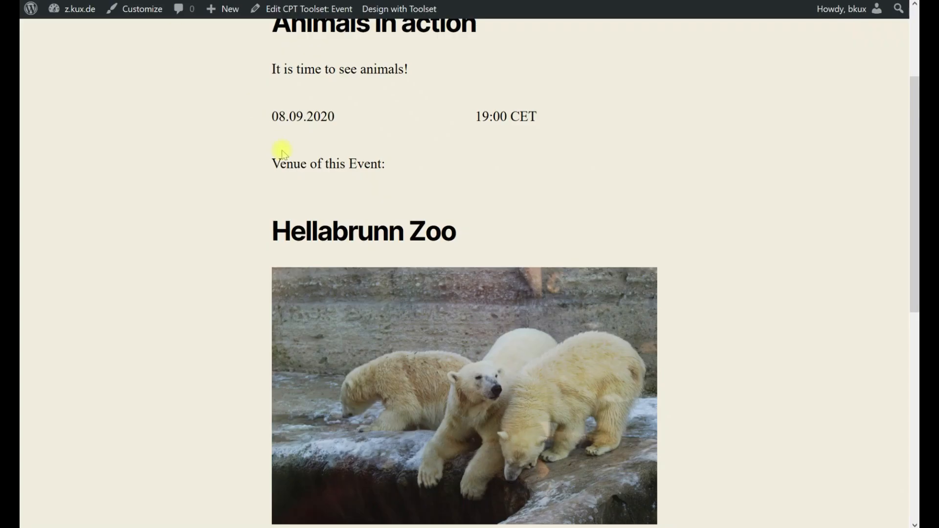
scroll(224, 130, "up", 3)
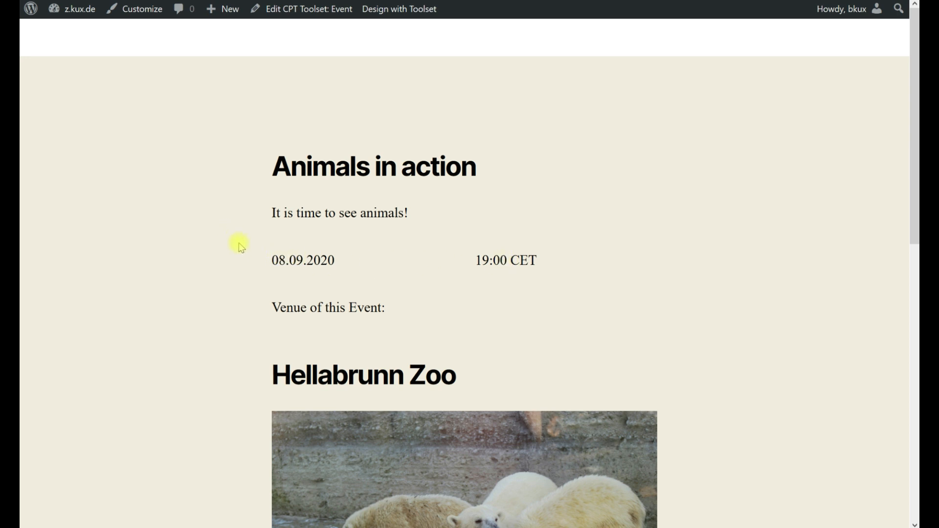
scroll(258, 296, "down", 3)
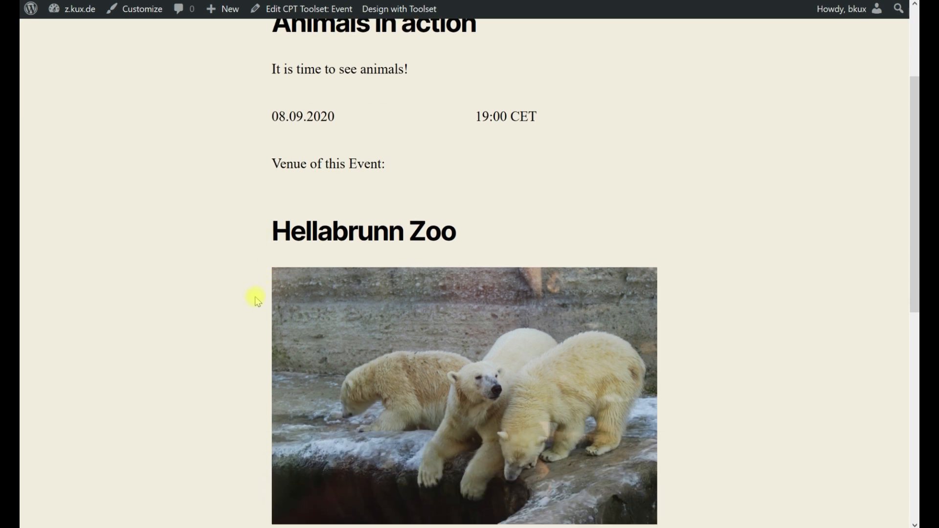
scroll(348, 321, "down", 1)
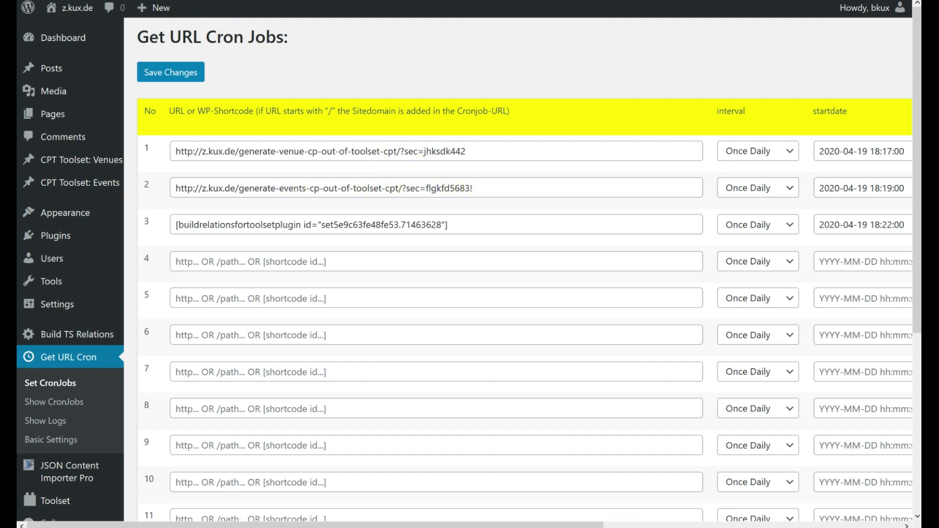
Inspect the first Get URL Cron job's retries, required format choices, required JSON field and sendmail option, keeping its settings as they are.
left_click(151, 1)
left_click_drag(541, 524, 903, 506)
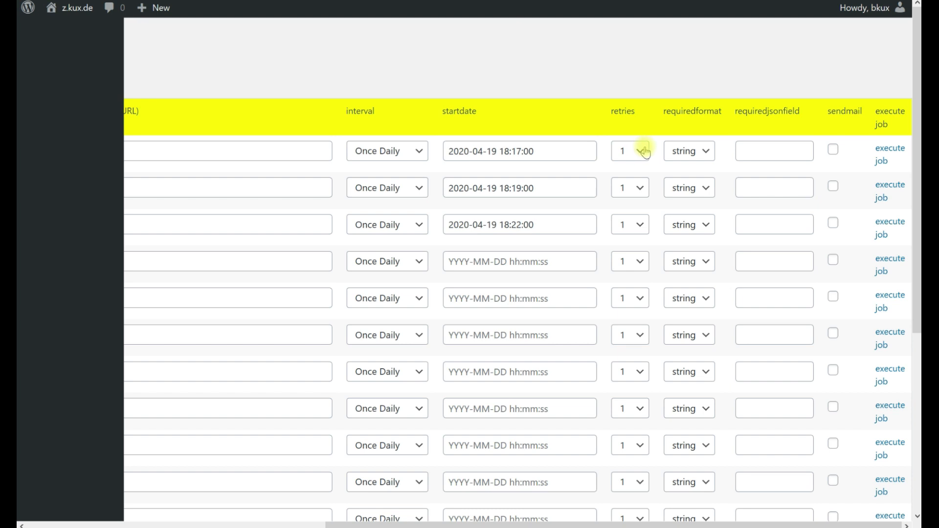
left_click(690, 157)
left_click(690, 157)
left_click(690, 158)
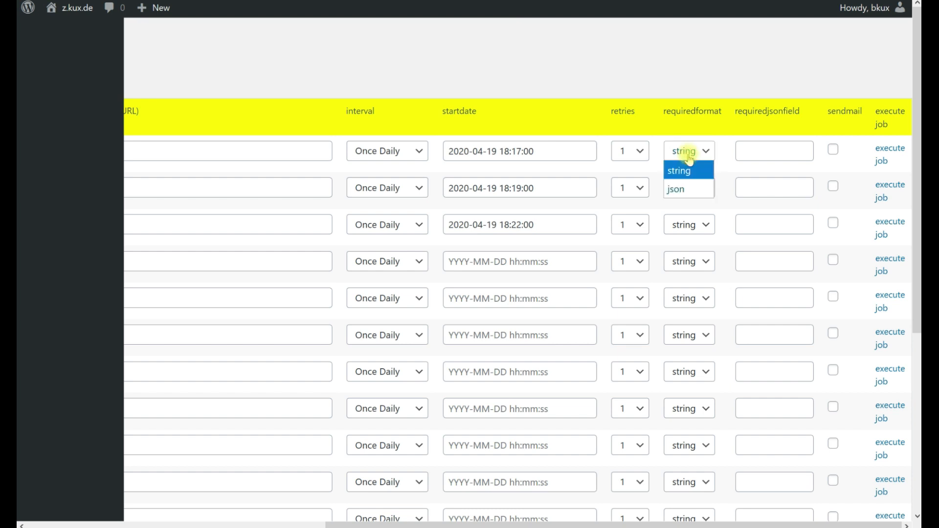
left_click(757, 151)
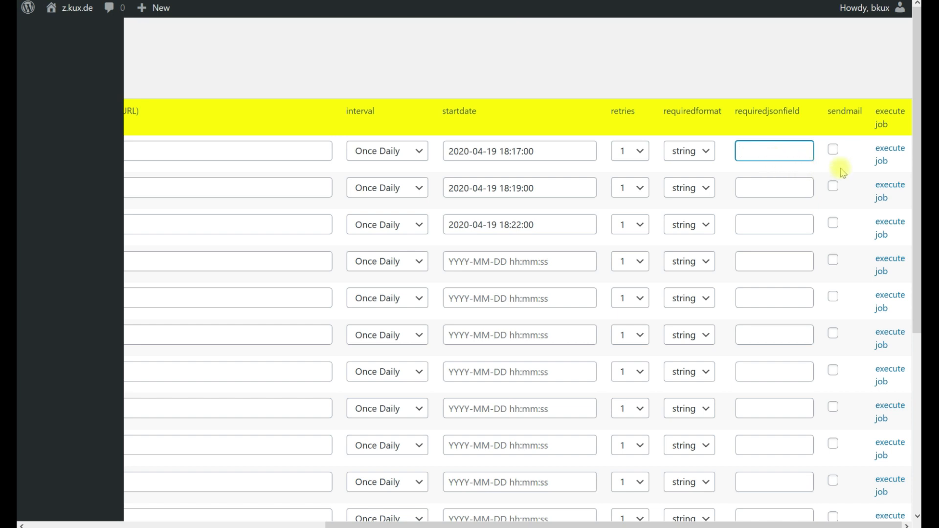
left_click(833, 150)
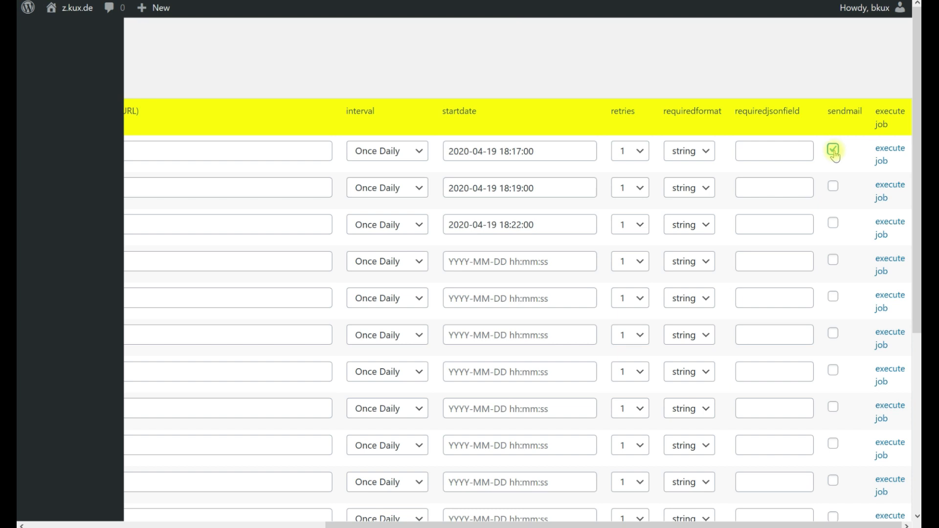
left_click(833, 150)
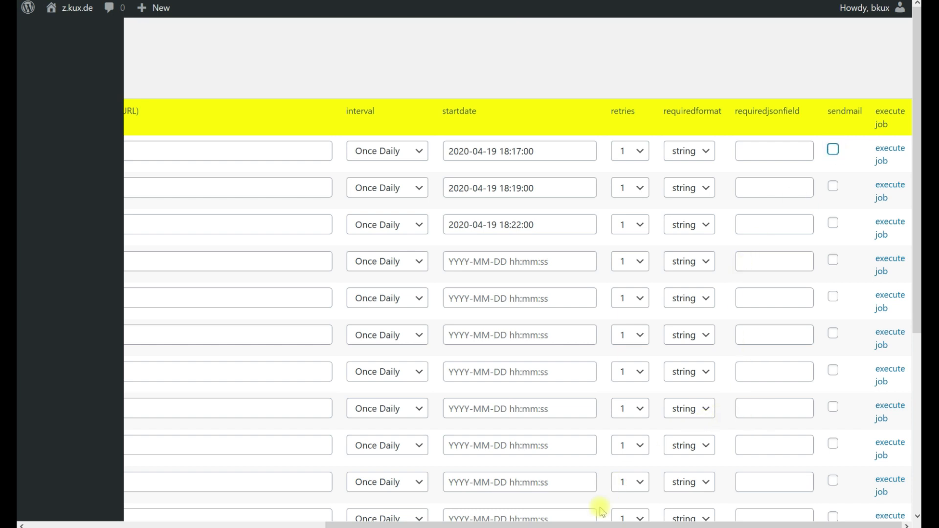